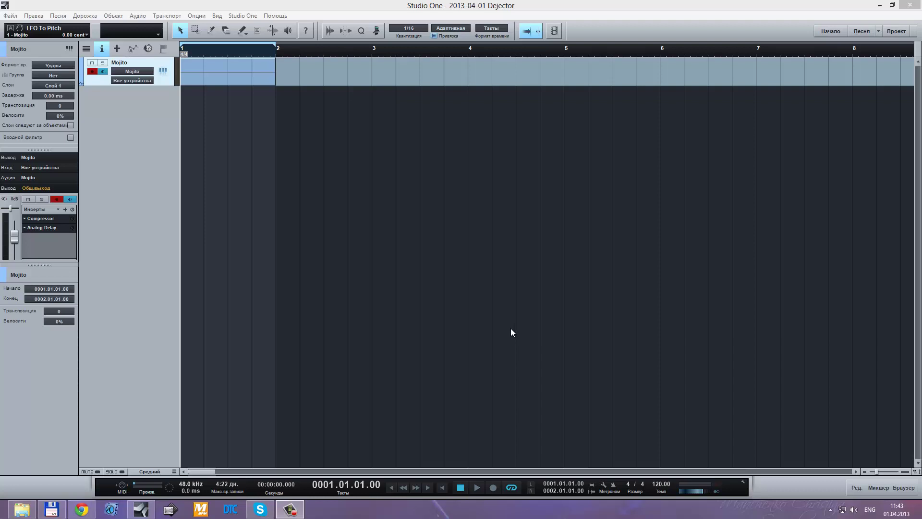
Step: Switch to MixMeister BPM Analyzer and analyze the tempo of 01_Kick1.wav from the song's file browser
left_click(201, 509)
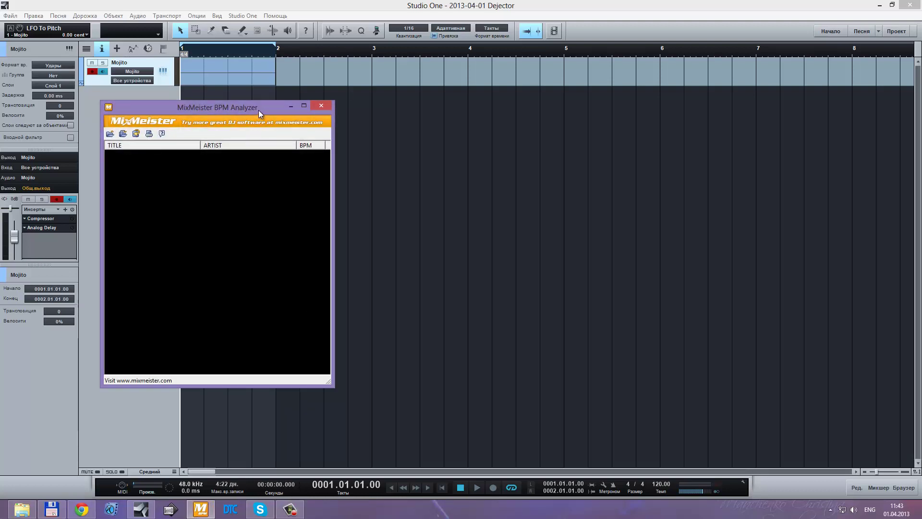
left_click_drag(264, 108, 426, 144)
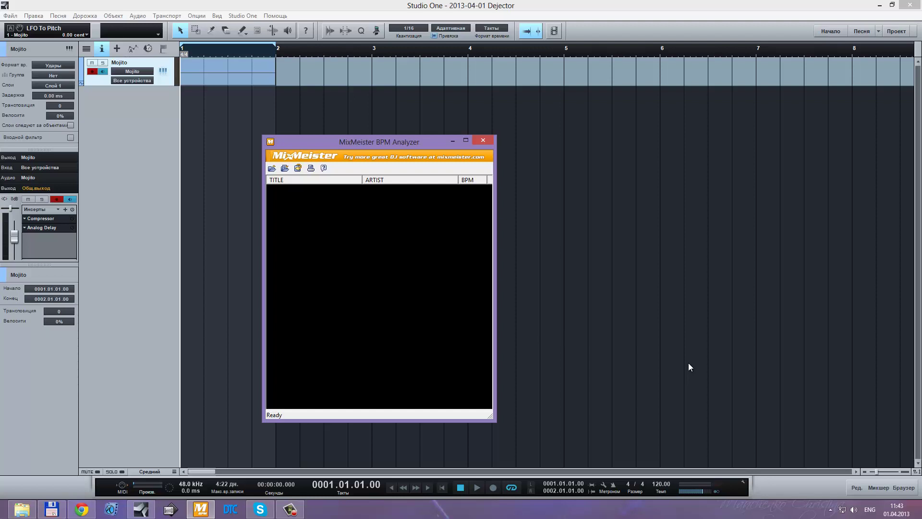
left_click(906, 488)
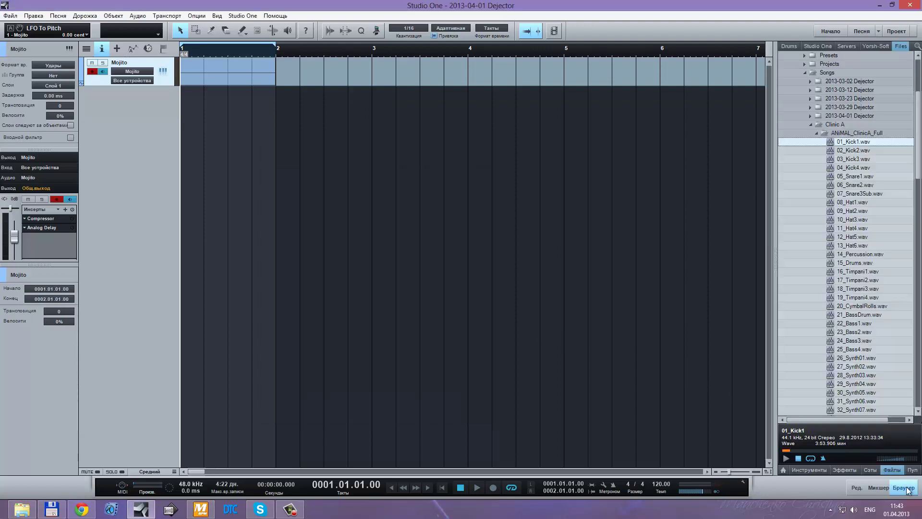
left_click_drag(853, 142, 848, 157)
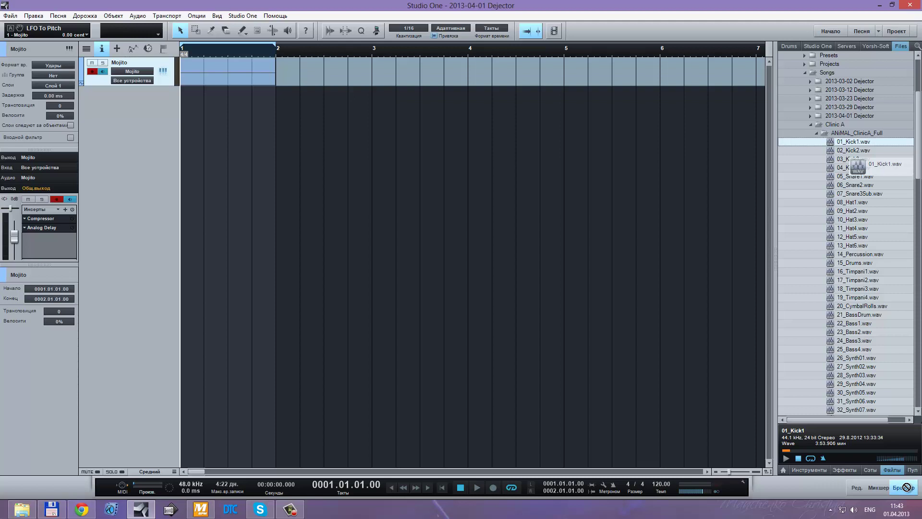
left_click_drag(906, 487, 335, 290)
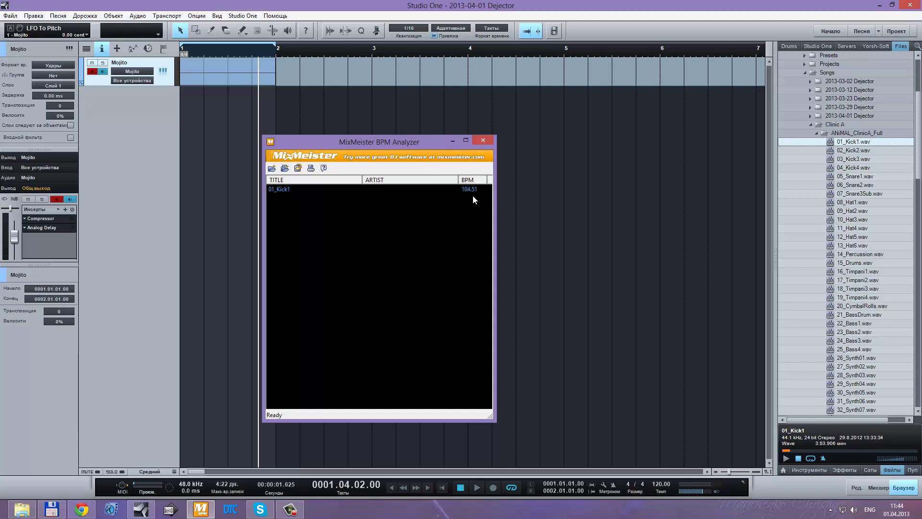
Step: Close MixMeister BPM Analyzer and set the song tempo to 104.51 BPM
left_click(482, 140)
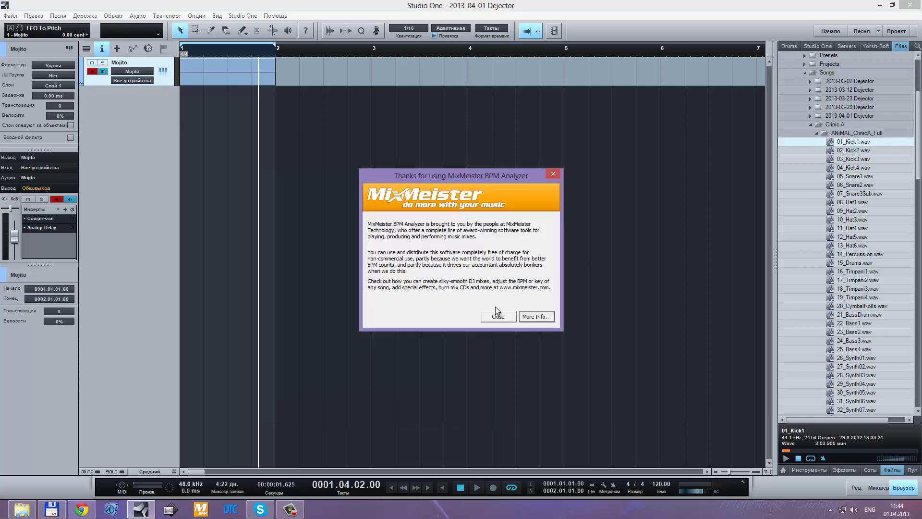
left_click(655, 480)
type("104")
key("Return")
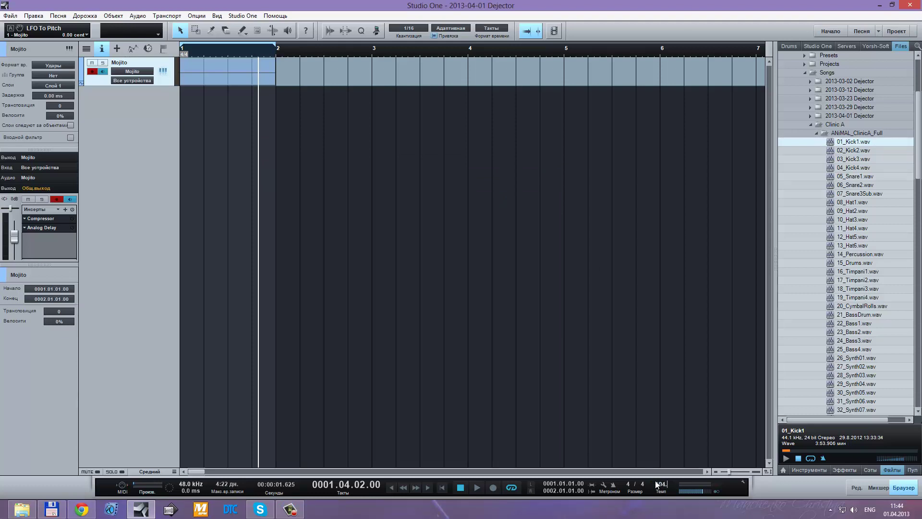
type(".51")
key("Return")
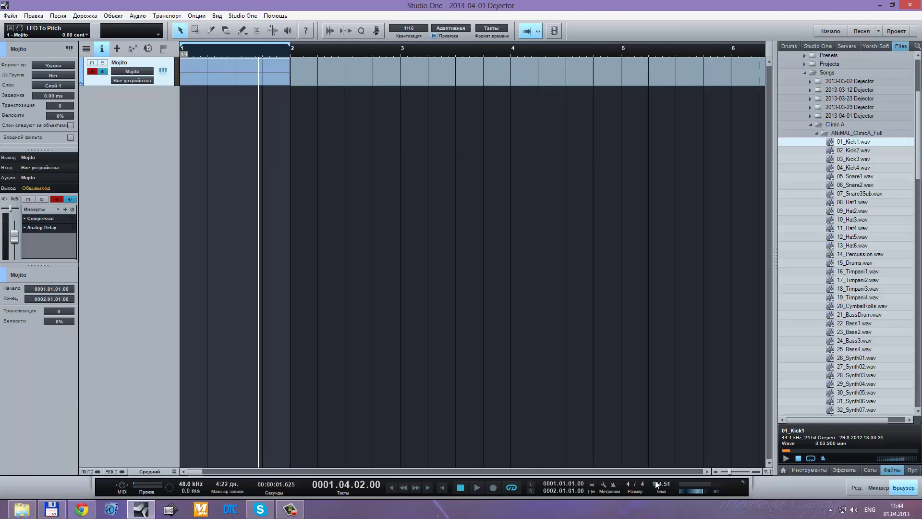
Step: Place 01_Kick1.wav on a new track at the start of the song and mute the Mojito track
left_click_drag(853, 141, 183, 120)
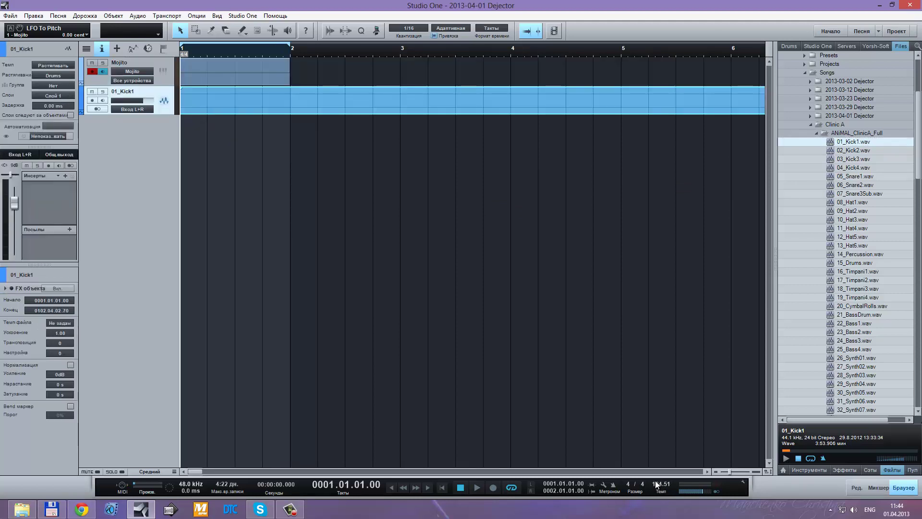
left_click(91, 63)
Step: Turn on the metronome and play back the kick track to check its alignment with the grid
scroll(472, 262, "right", 5)
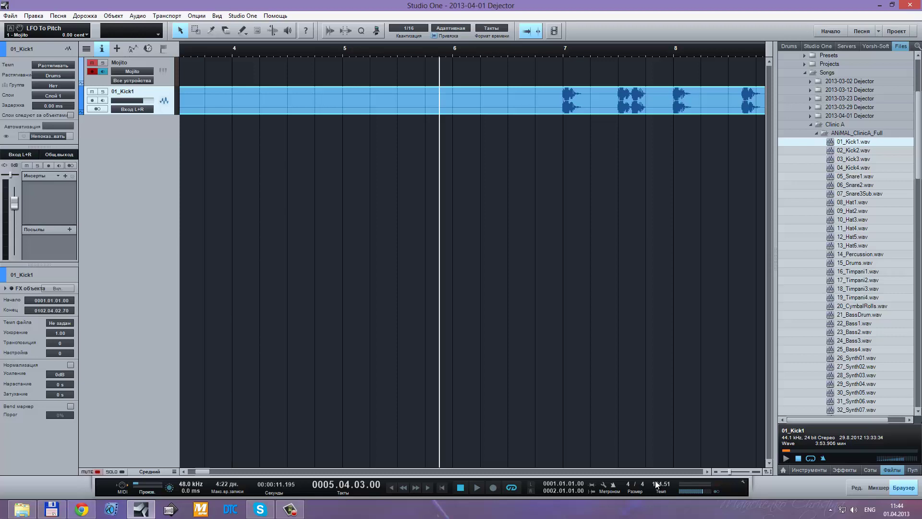
key("c")
key("space")
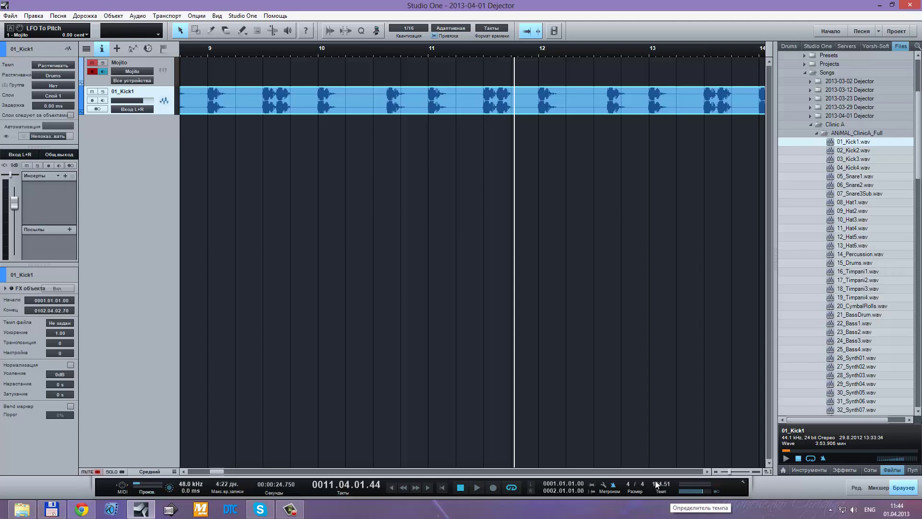
scroll(655, 481, "left", 8)
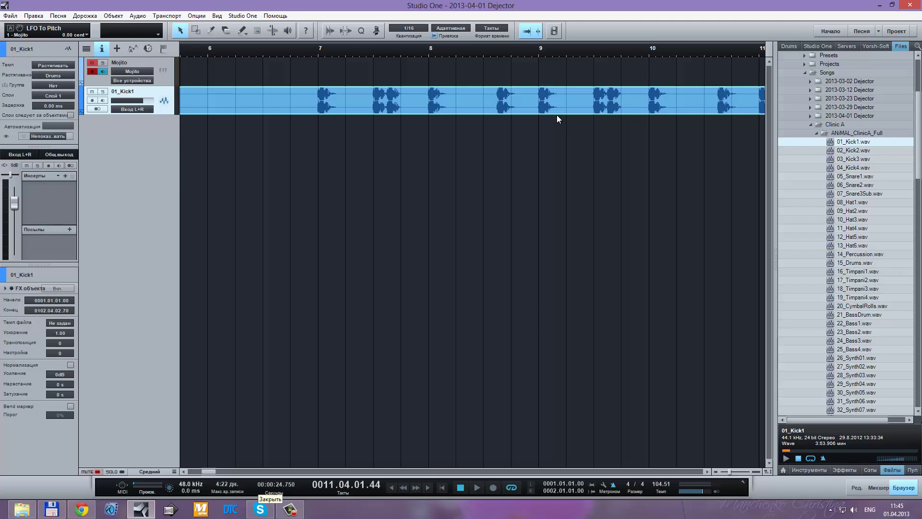
Step: Switch to the DTC Toolbox delay time calculator and set its tempo to 104.51 bpm
key("alt+Tab")
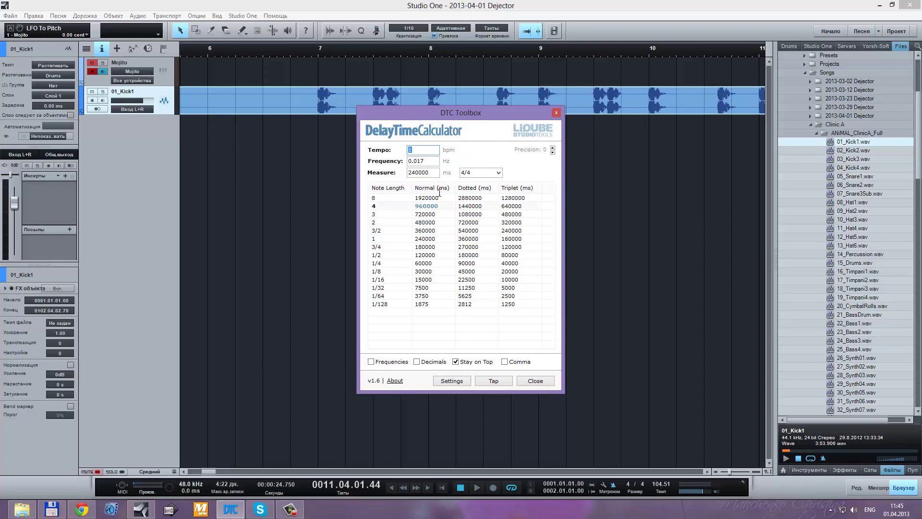
left_click_drag(433, 120, 497, 165)
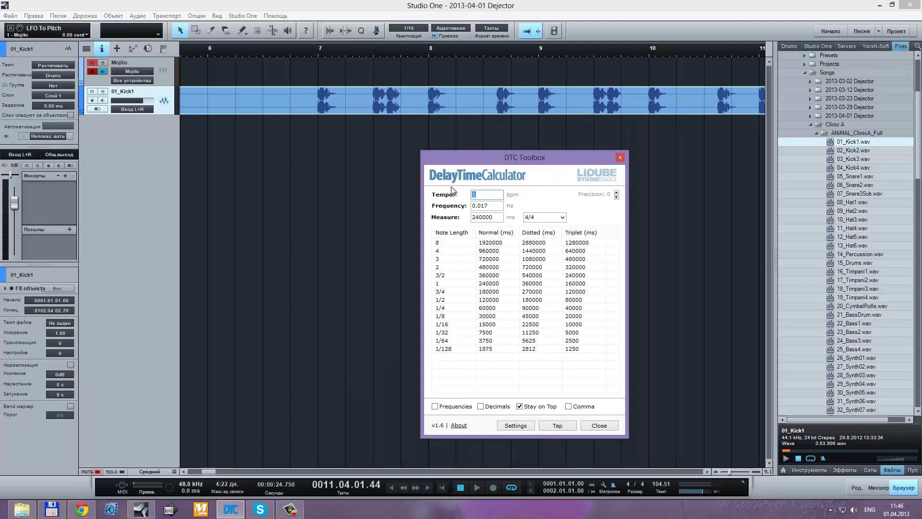
left_click_drag(483, 194, 454, 199)
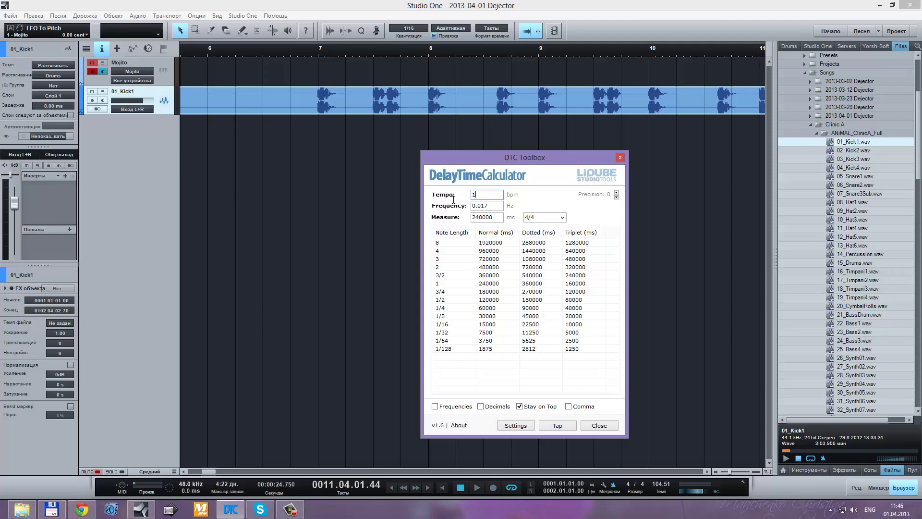
double_click(491, 194)
type("104")
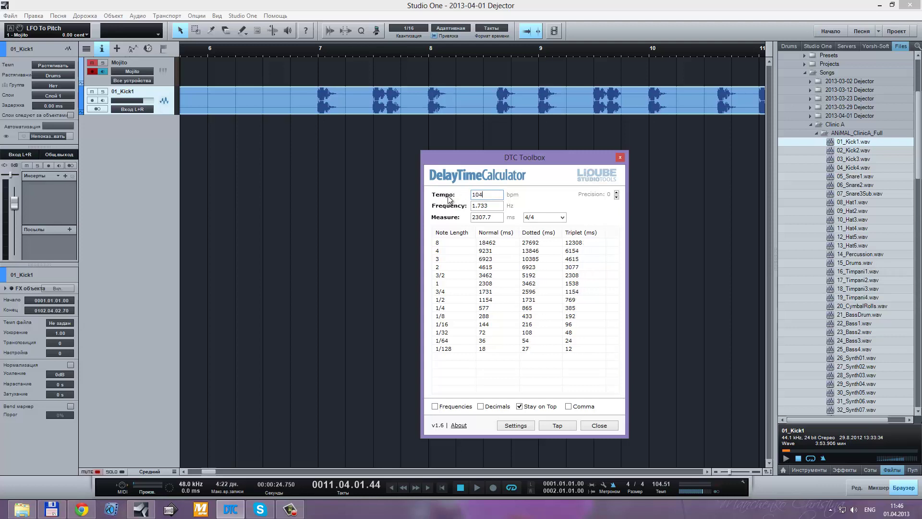
type(".51")
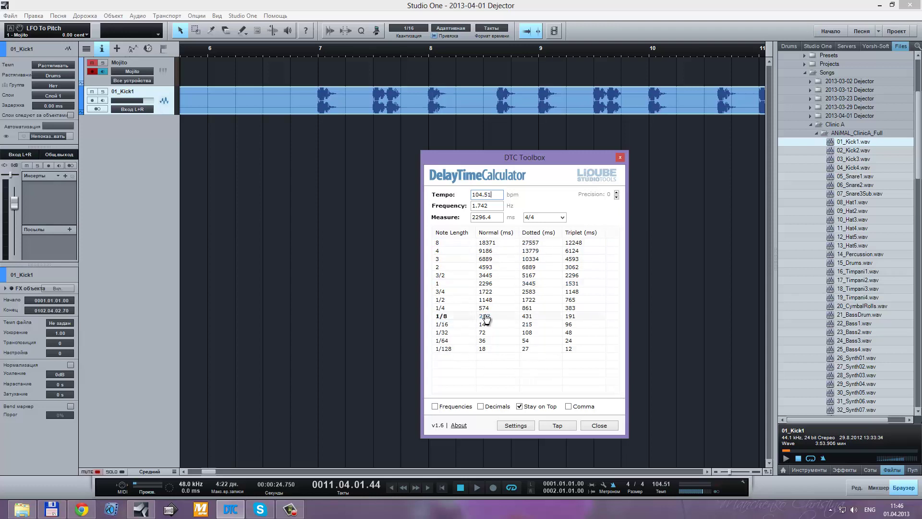
Step: Look through the note length rows of the delay table around 1/8 to 1/32
left_click(453, 315)
key("Down")
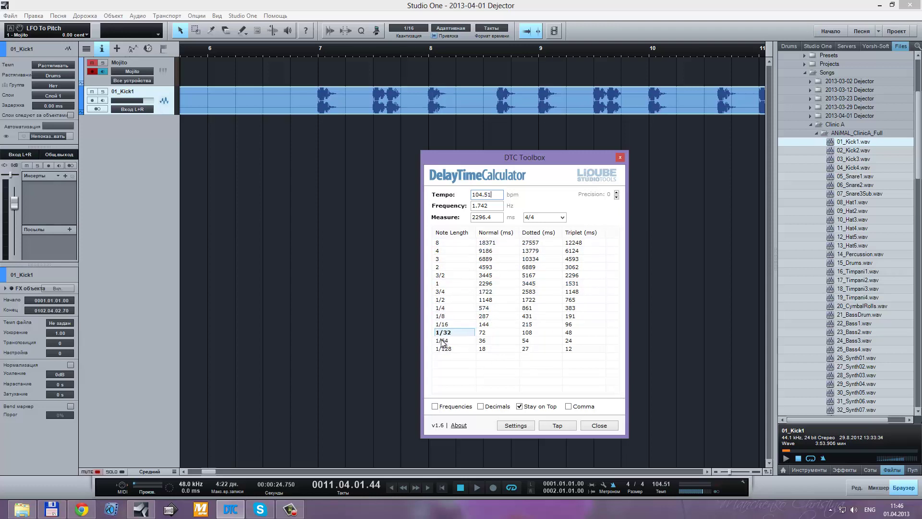
key("Up")
key("Up")
key("Up")
key("Up")
key("Up")
key("Up")
key("Up")
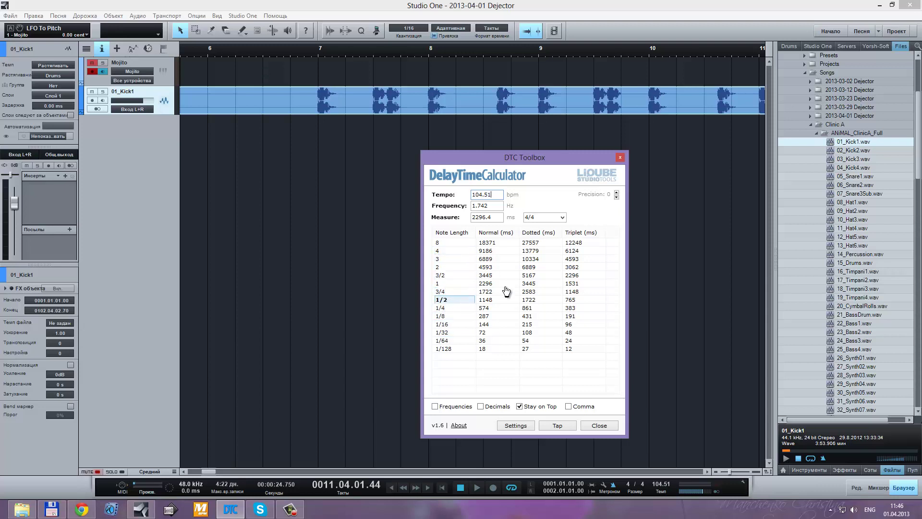
Step: Switch the calculator's measure to 2/4, then return it to 4/4
left_click(535, 217)
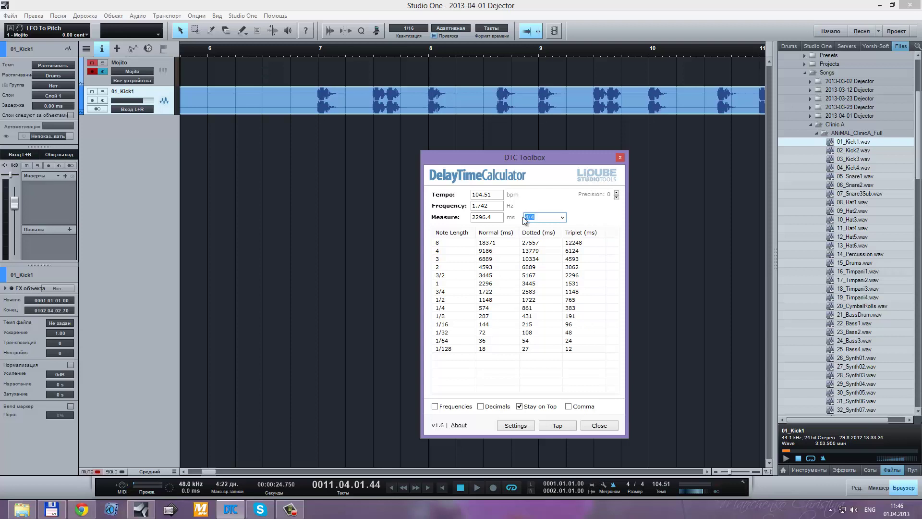
left_click(529, 219)
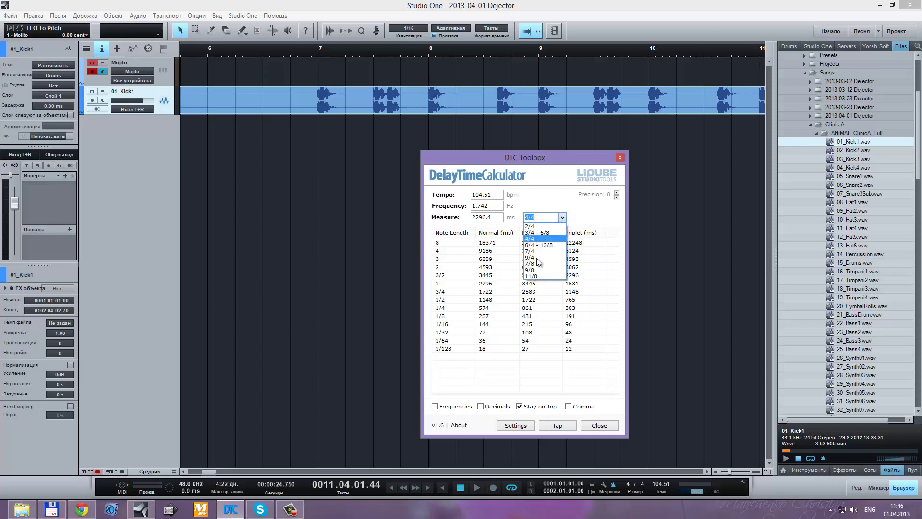
left_click(531, 226)
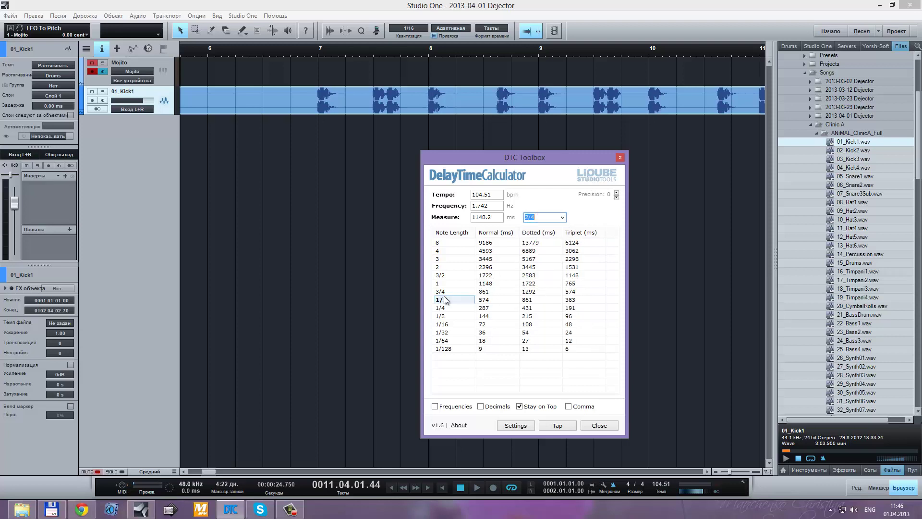
left_click(562, 217)
left_click(534, 239)
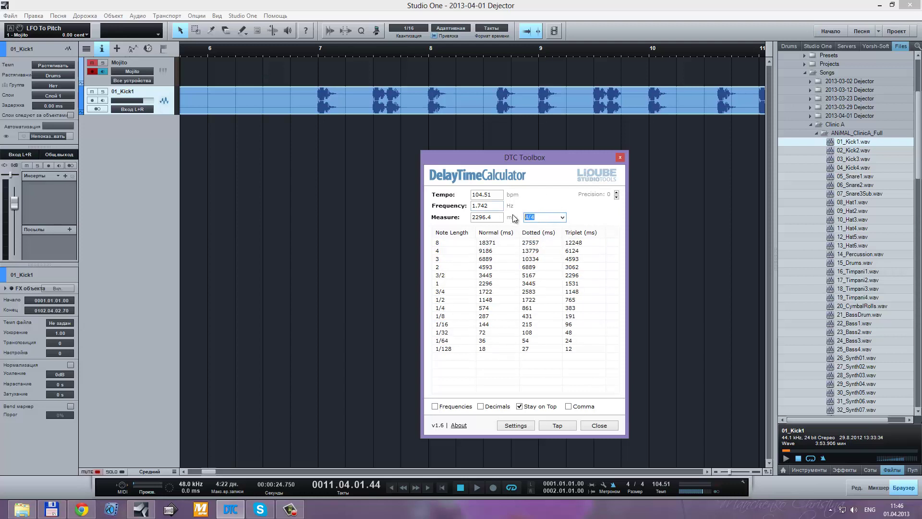
Step: Examine the normal and dotted delay times for the 1/4, 1/8 and 1/16 note lengths
left_click_drag(494, 195, 465, 199)
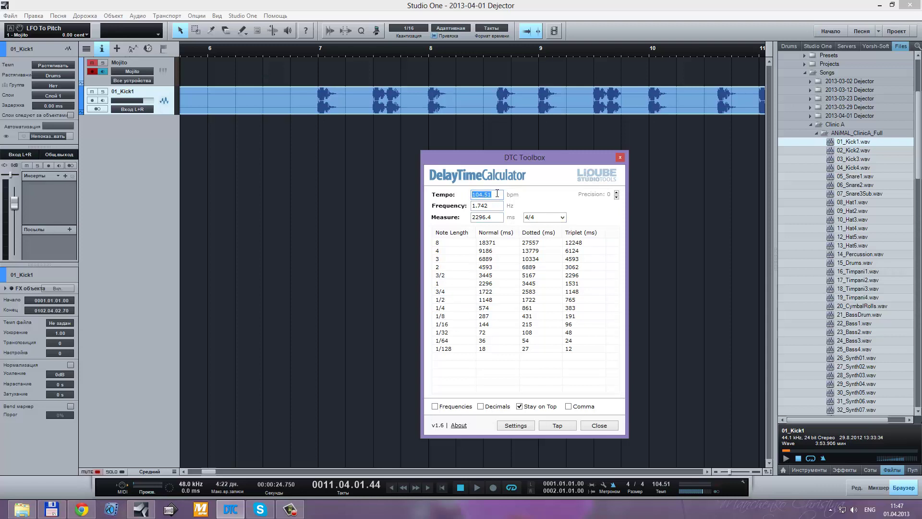
left_click(438, 316)
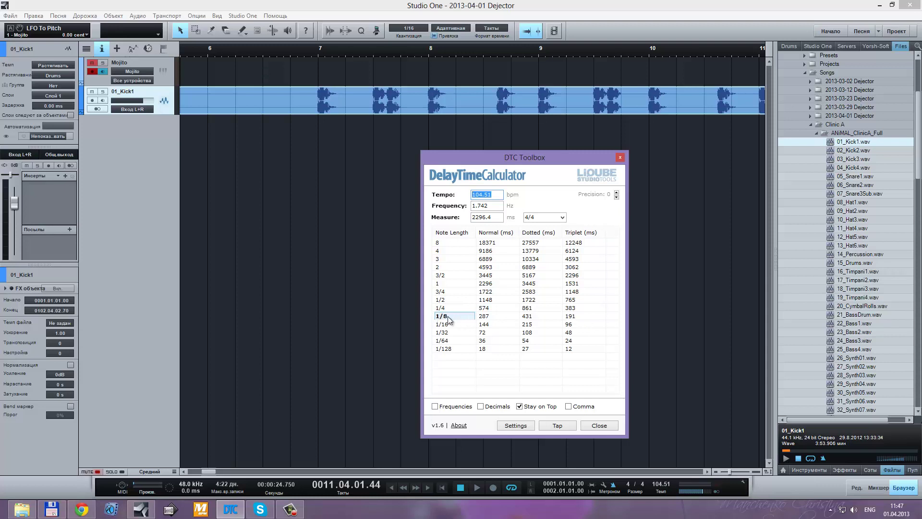
left_click(486, 318)
left_click(449, 310)
left_click(485, 310)
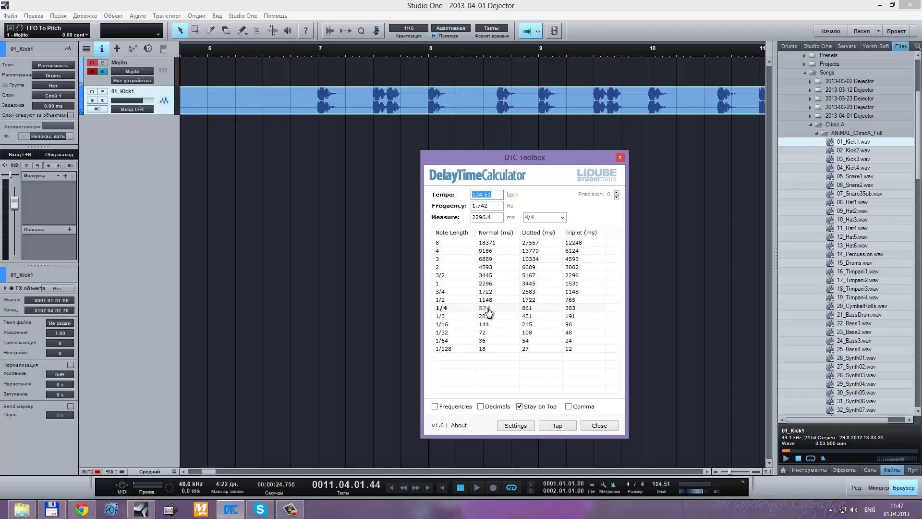
left_click(530, 310)
left_click(534, 324)
left_click(532, 310)
Step: Open the Mojito track's Compressor insert and arrange it beside the delay time calculator
left_click(154, 65)
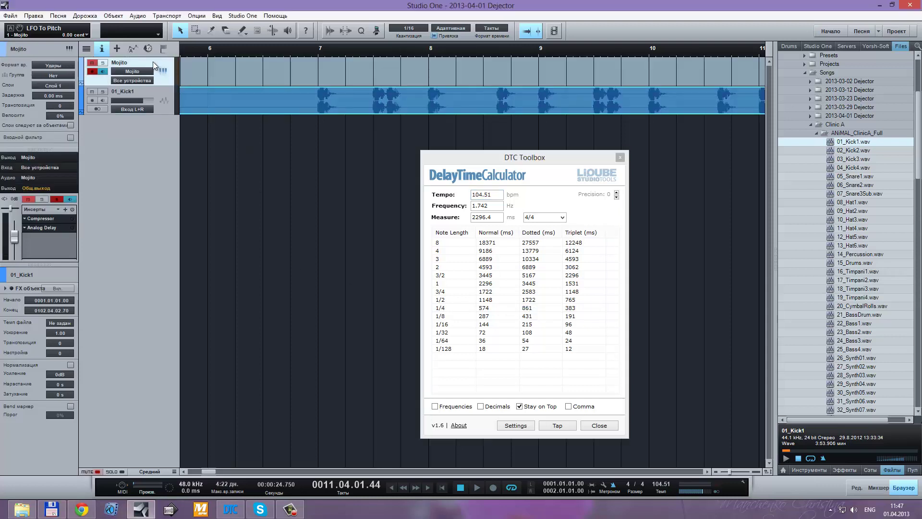
key("F11")
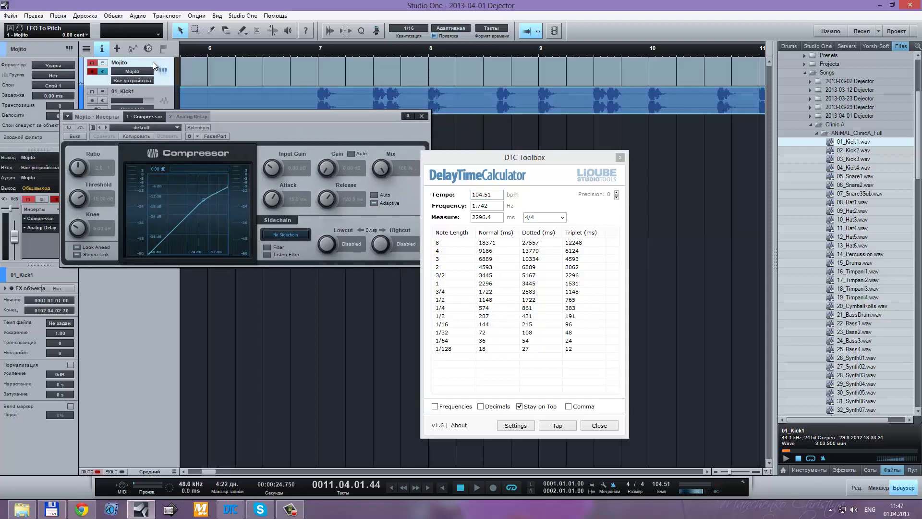
left_click_drag(521, 161, 625, 155)
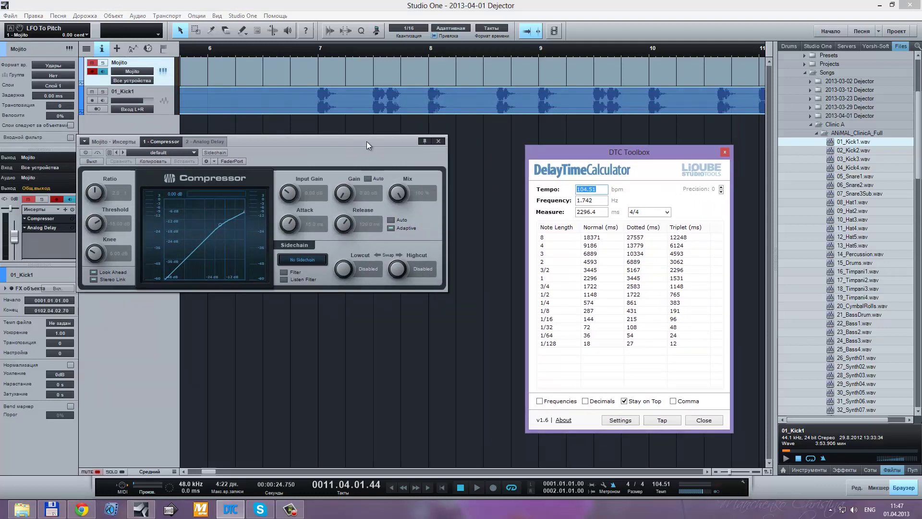
left_click_drag(365, 141, 433, 199)
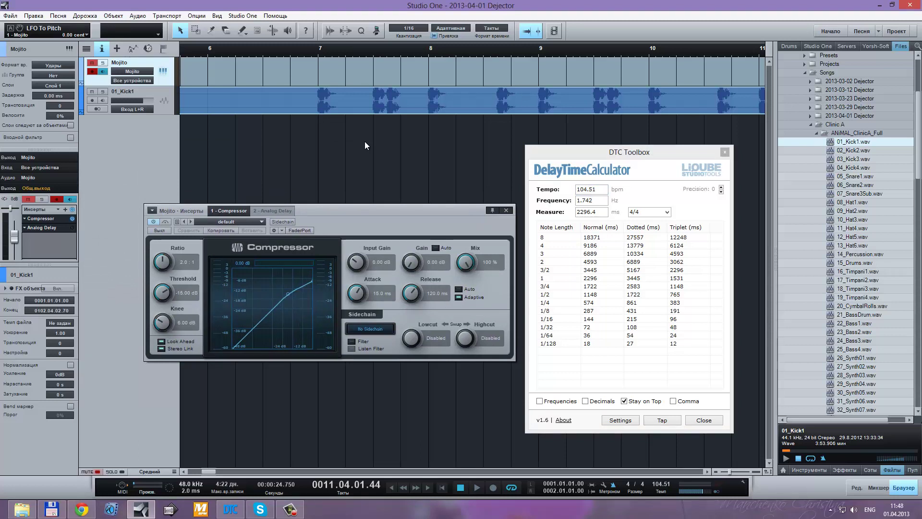
Step: Set the Compressor's Release to 287 ms, the normal 1/8 note time from the calculator
key("Up")
key("Up")
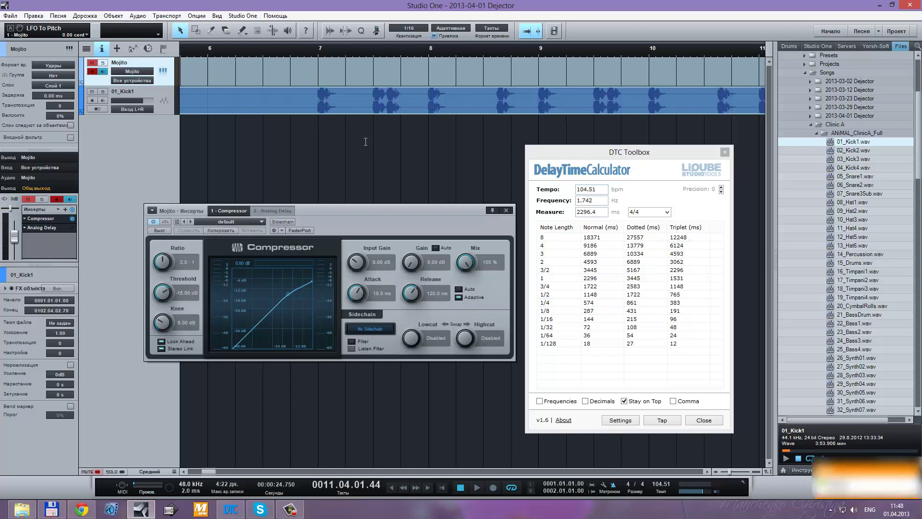
left_click(562, 189)
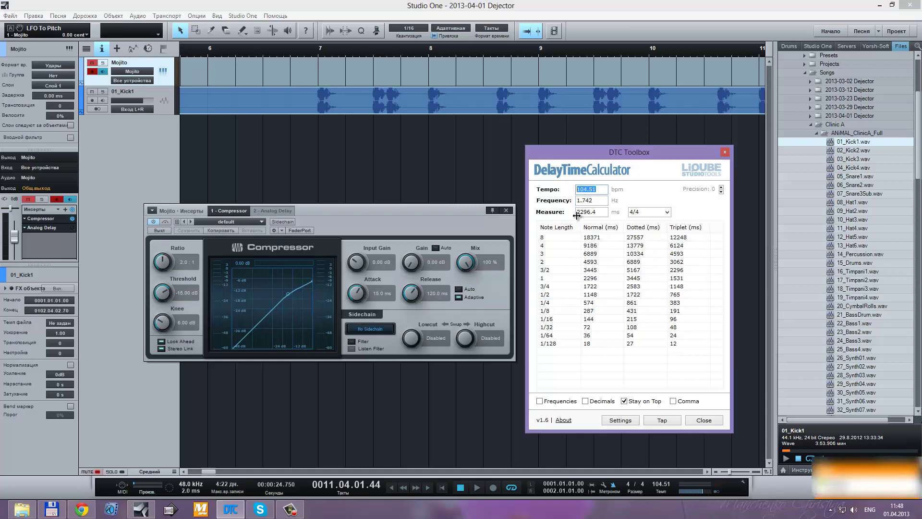
left_click(549, 303)
left_click(598, 311)
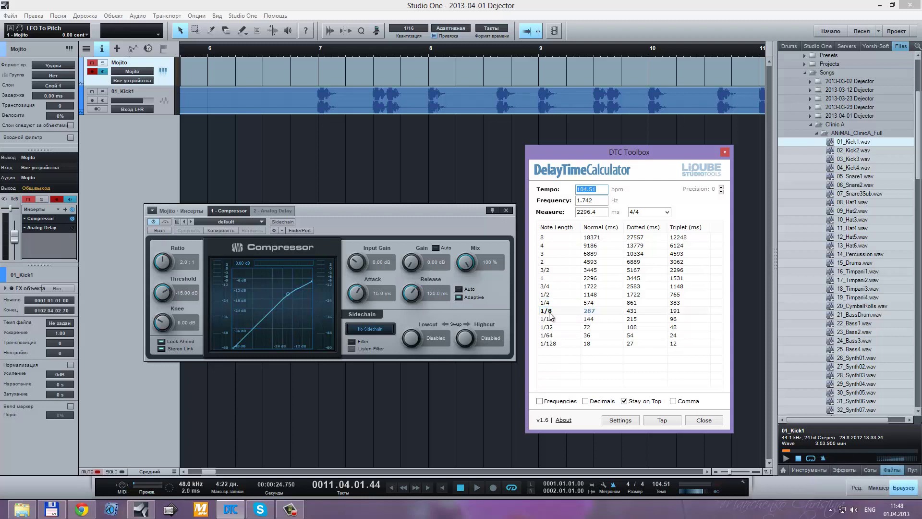
left_click(436, 294)
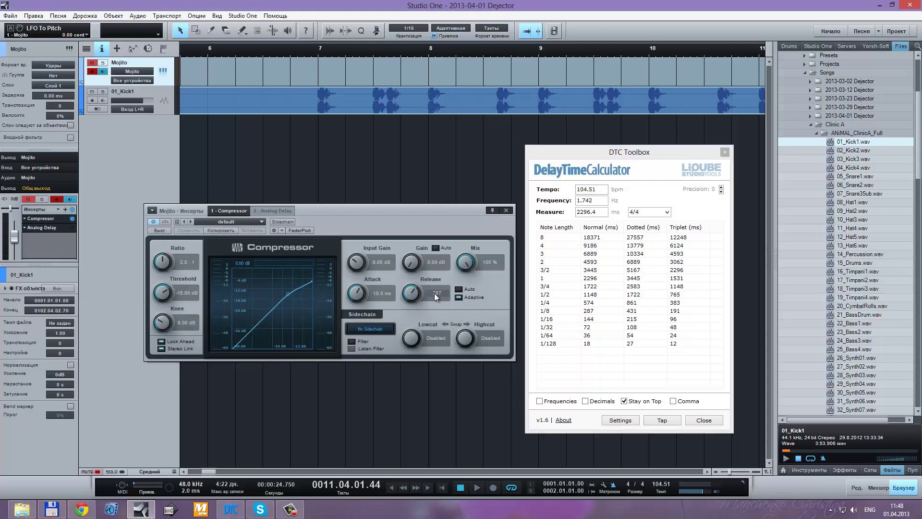
type("287")
key("Return")
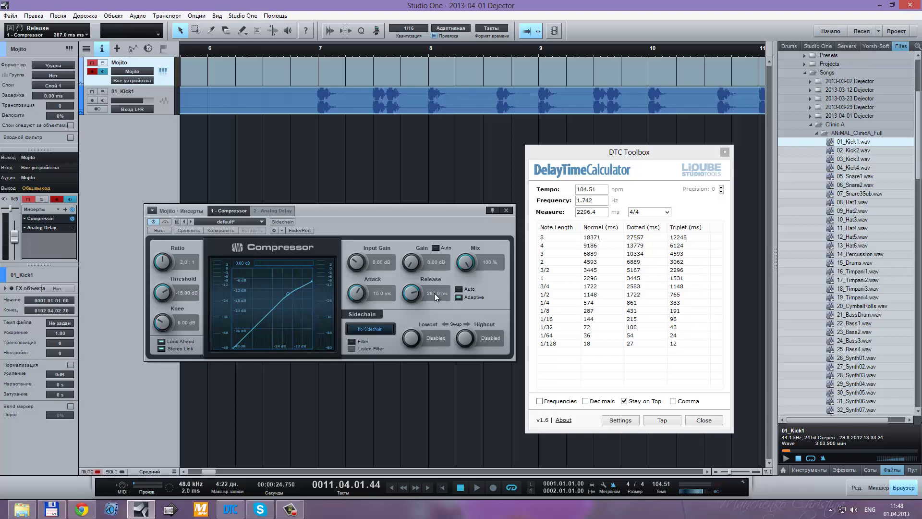
Step: Add Room Reverb to the Mojito track and set its pre-delay to 72.5 ms, near the calculator's normal 1/32 time
key("Escape")
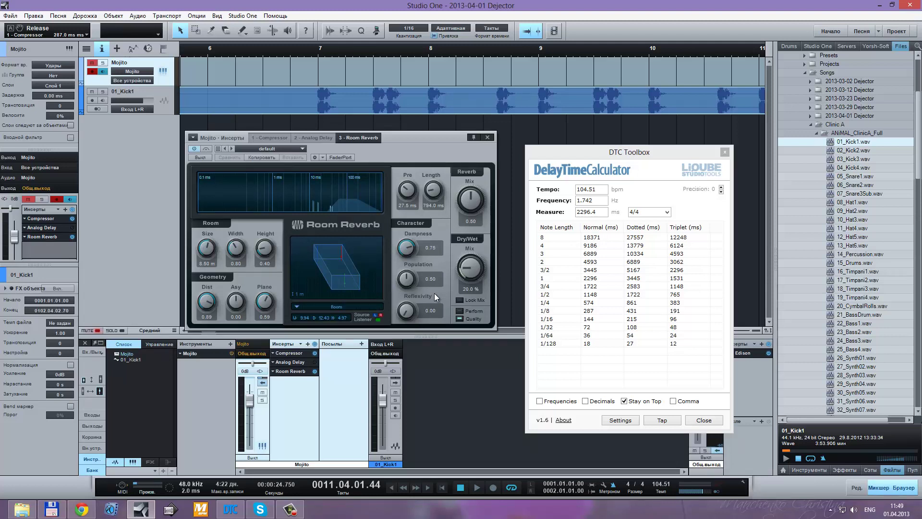
key("Down")
key("Down")
key("Up")
key("Up")
key("Up")
key("Up")
key("Up")
key("Up")
key("Up")
key("Up")
key("Up")
key("Up")
key("Up")
key("Up")
left_click(594, 328)
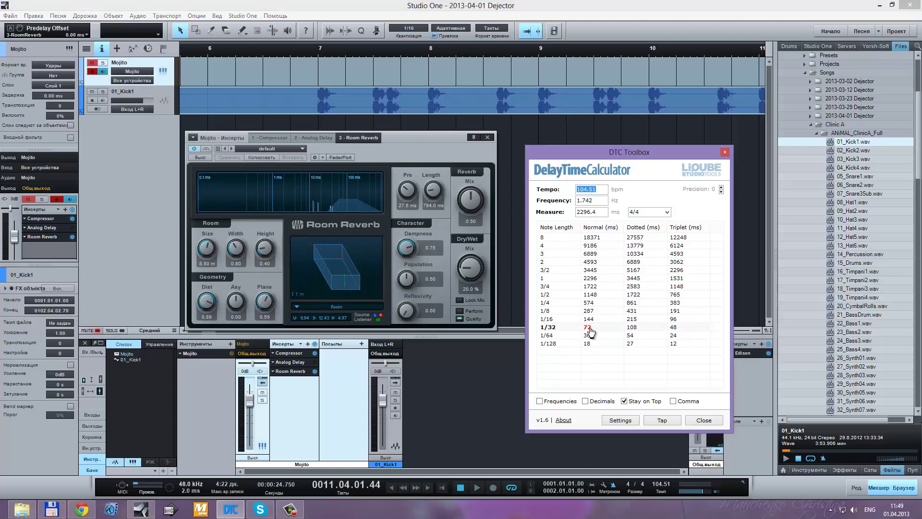
left_click(404, 208)
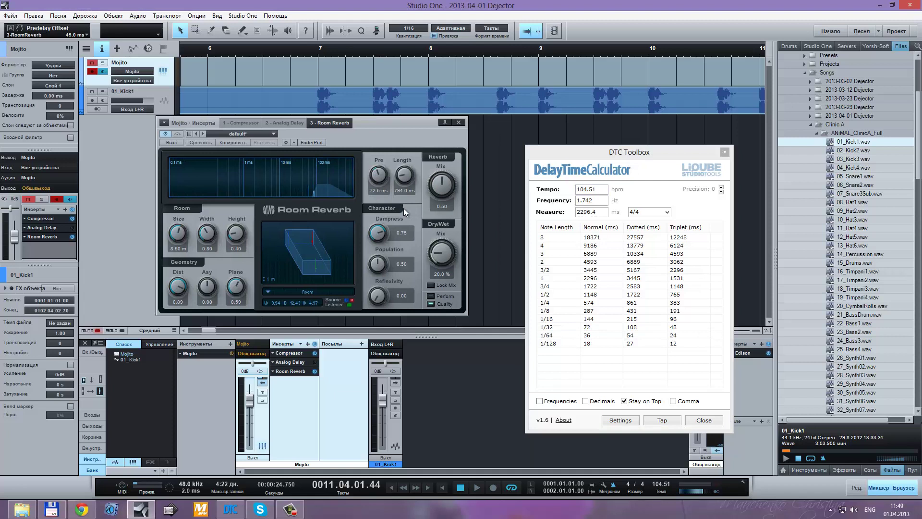
Step: Solo the Mojito track and audition it from the start with Room Reverb at a 72.5% mix, both active and bypassed
key("s")
key("Home")
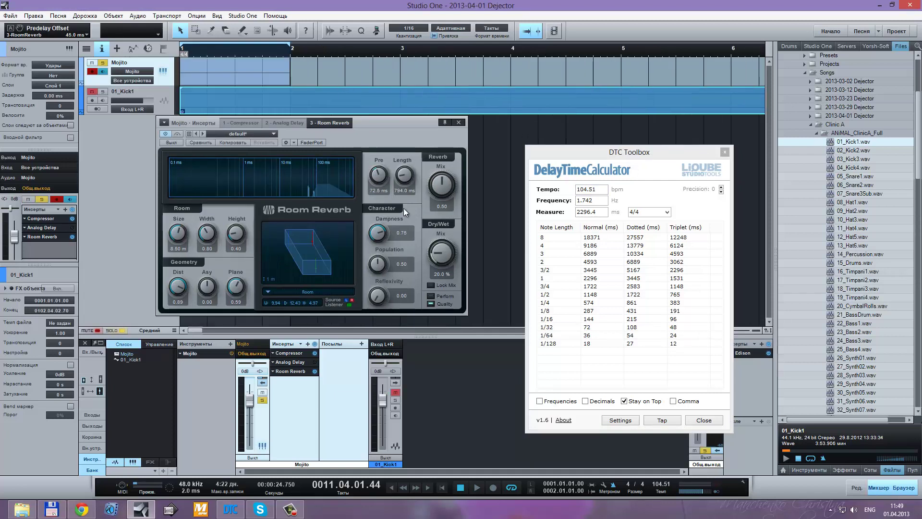
key("space")
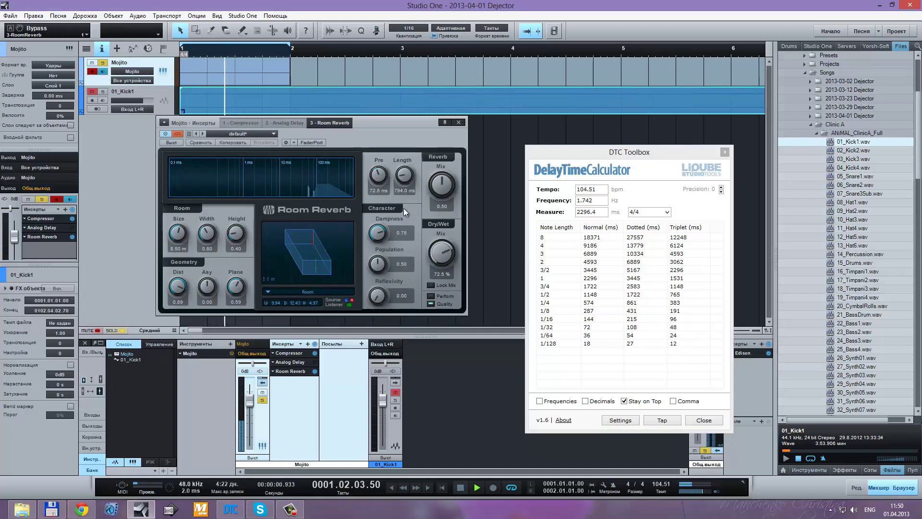
key("space")
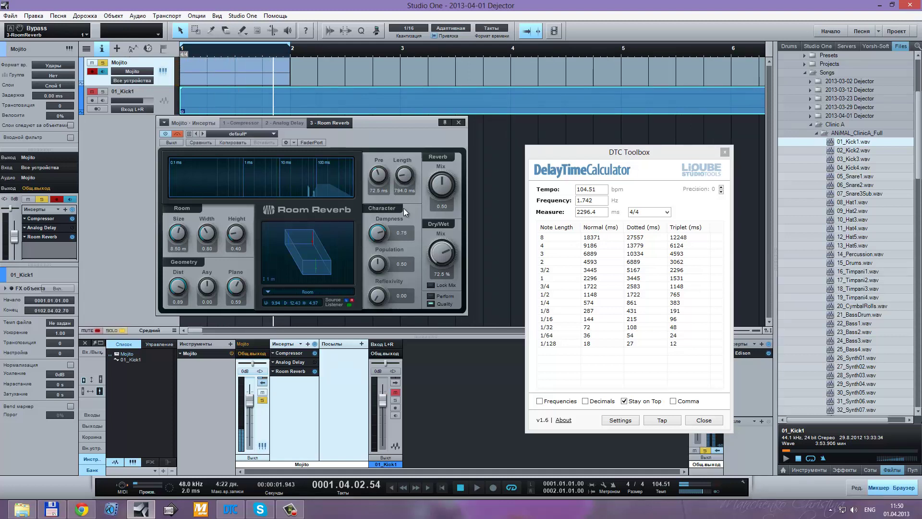
key("Home")
key("space")
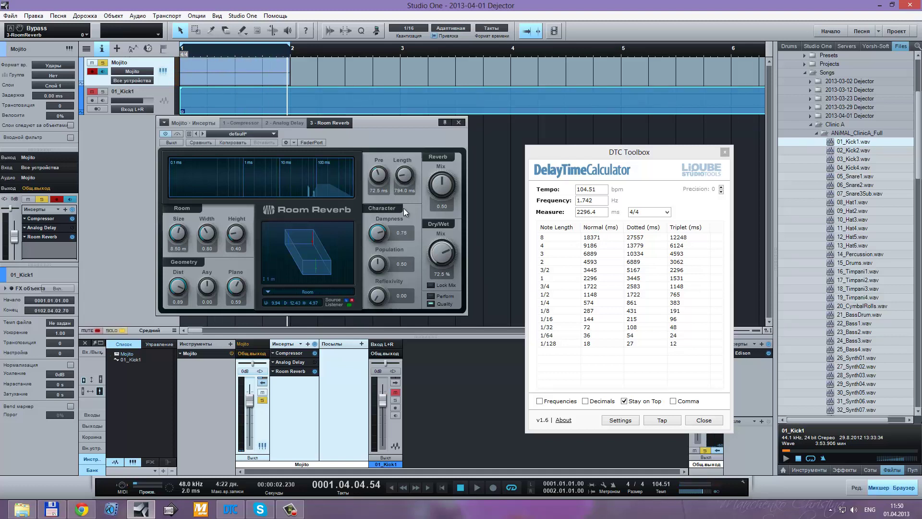
key("Down")
key("Escape")
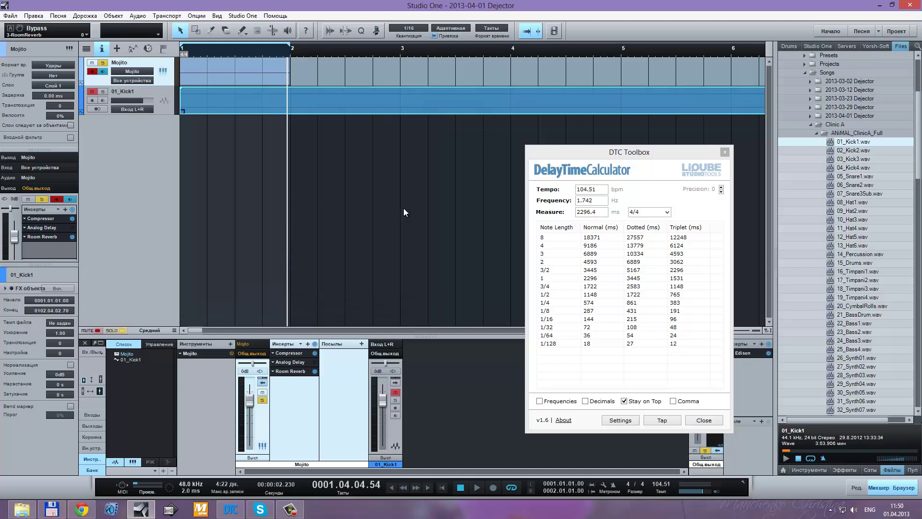
Step: Set the Analog Delay's time to 144 ms, the calculator's normal 1/16 value, and compare it with the tempo-synced setting
key("ctrl+z")
key("ctrl+z")
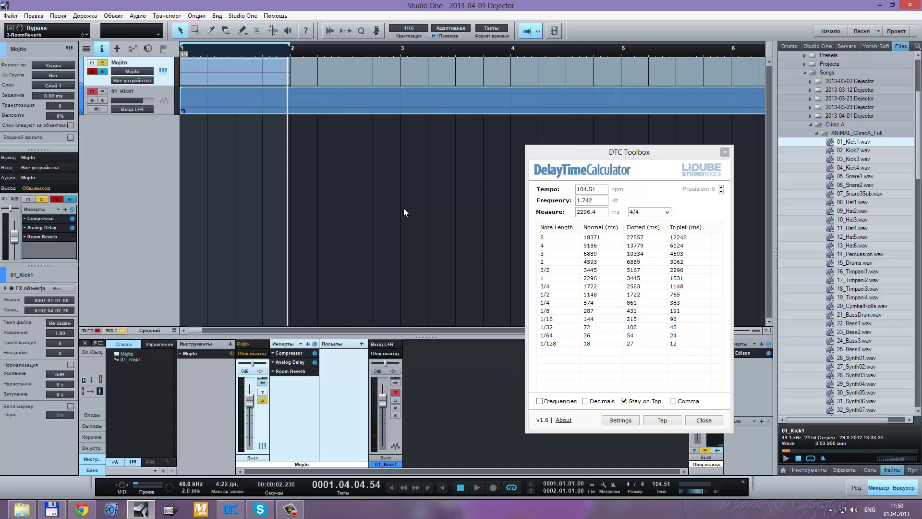
key("F11")
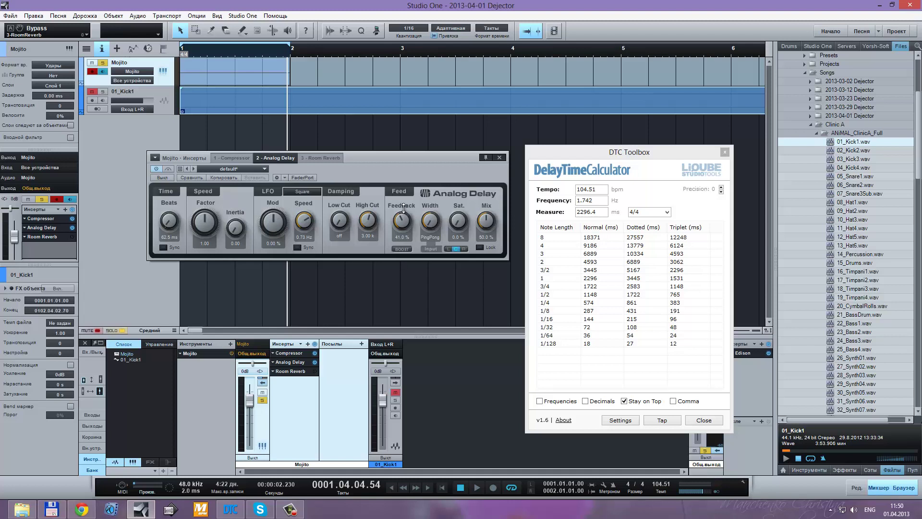
left_click_drag(169, 221, 169, 235)
key("alt+Tab")
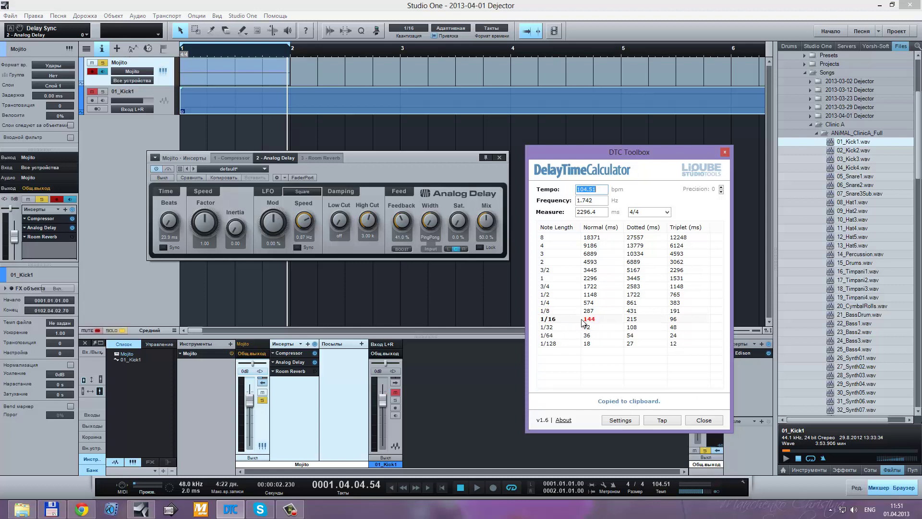
left_click(548, 319)
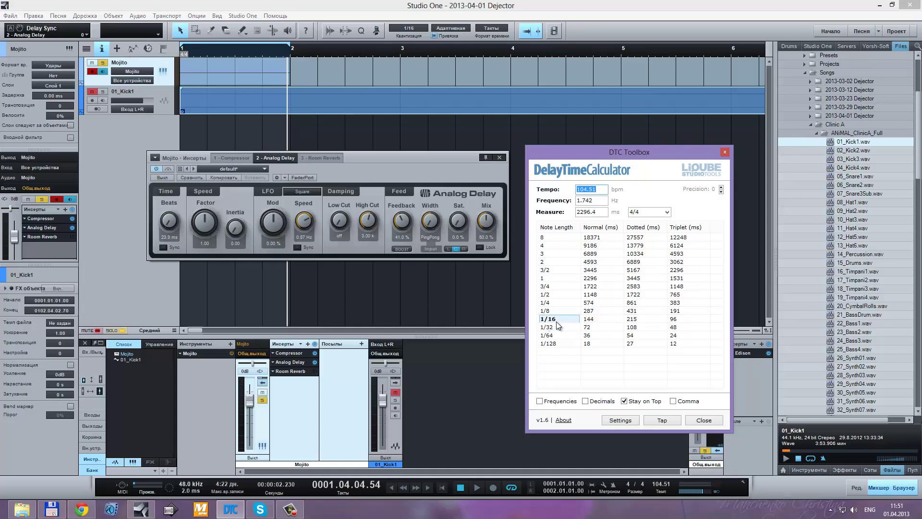
left_click(166, 238)
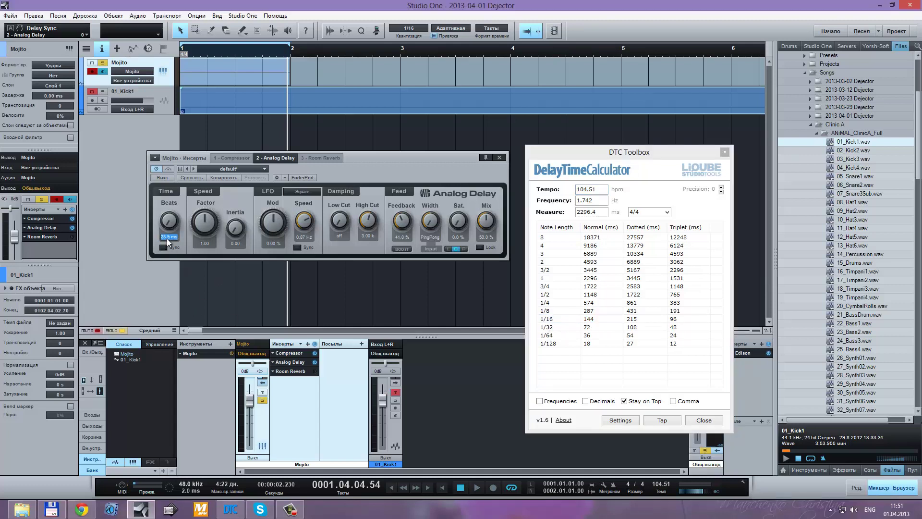
type("144")
key("Return")
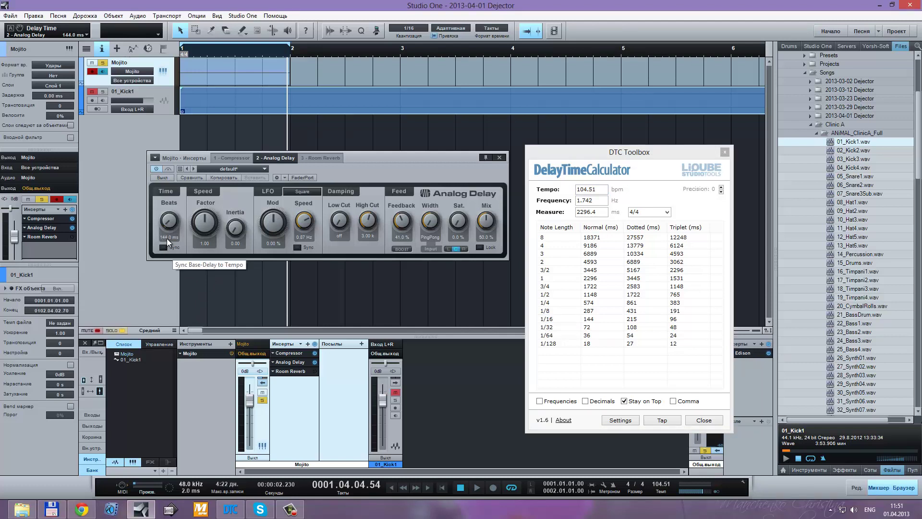
left_click(166, 238)
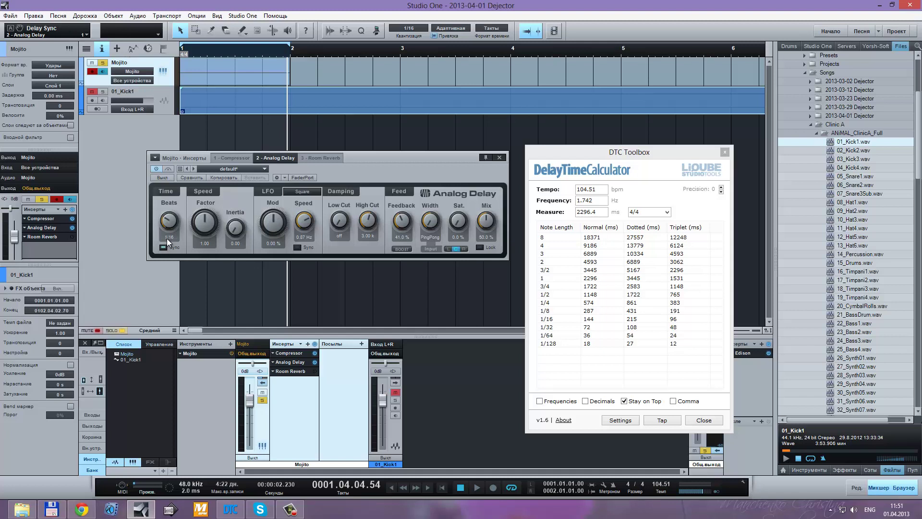
left_click(167, 241)
Step: Raise the delay time calculator's precision one decimal at a time up to 4
left_click(721, 189)
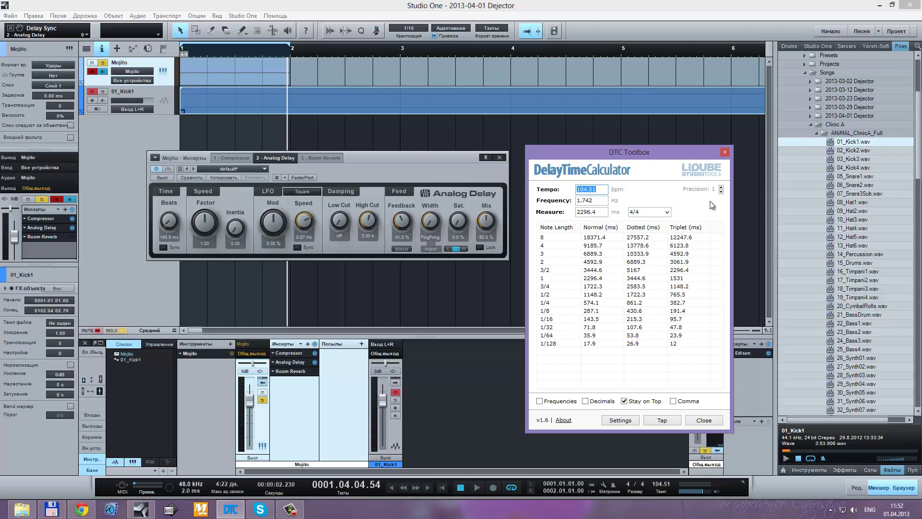
left_click(722, 187)
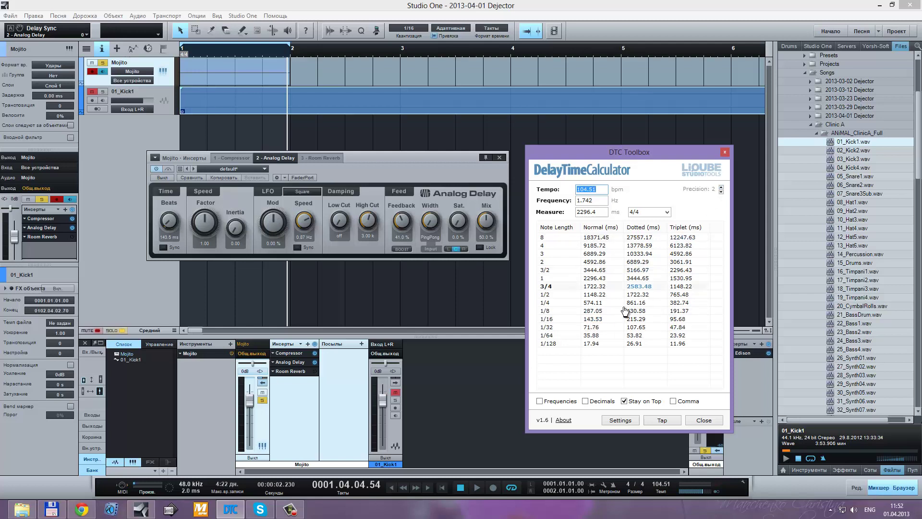
left_click(721, 187)
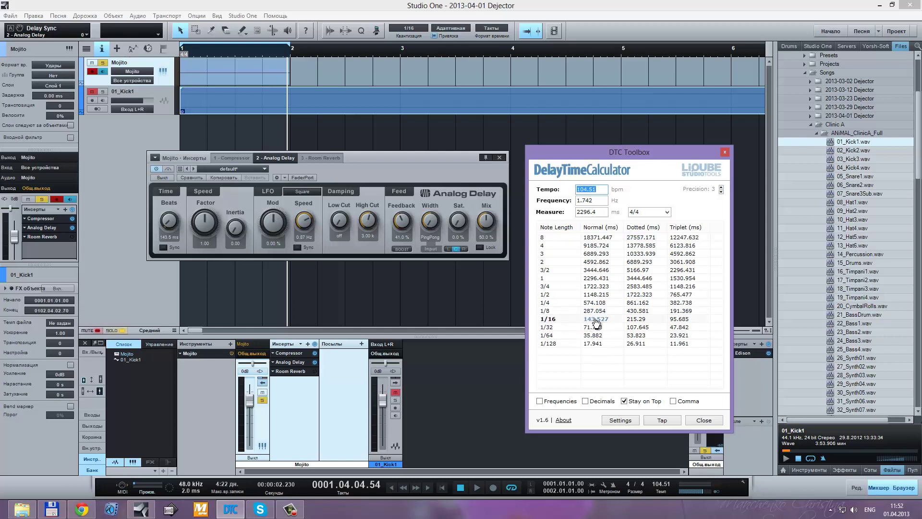
left_click(721, 187)
Step: Reopen the delay time calculator and arrange the Mojito instrument window beside it
left_click(724, 153)
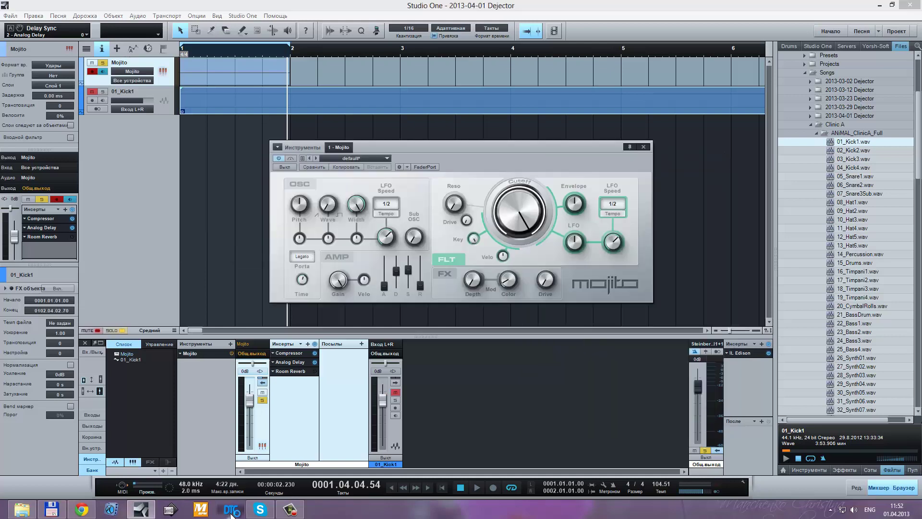
left_click(231, 509)
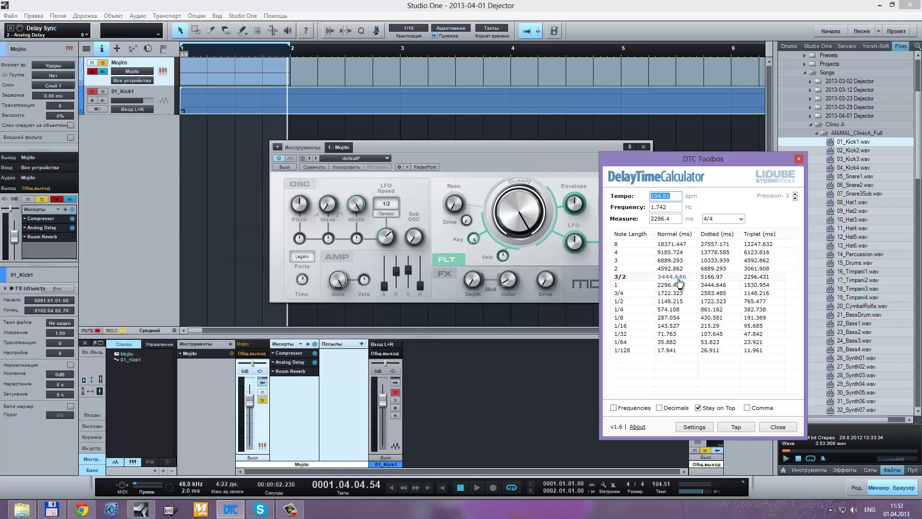
mouse_move(485, 143)
left_mouse_down()
mouse_move(395, 138)
mouse_move(414, 137)
left_mouse_up()
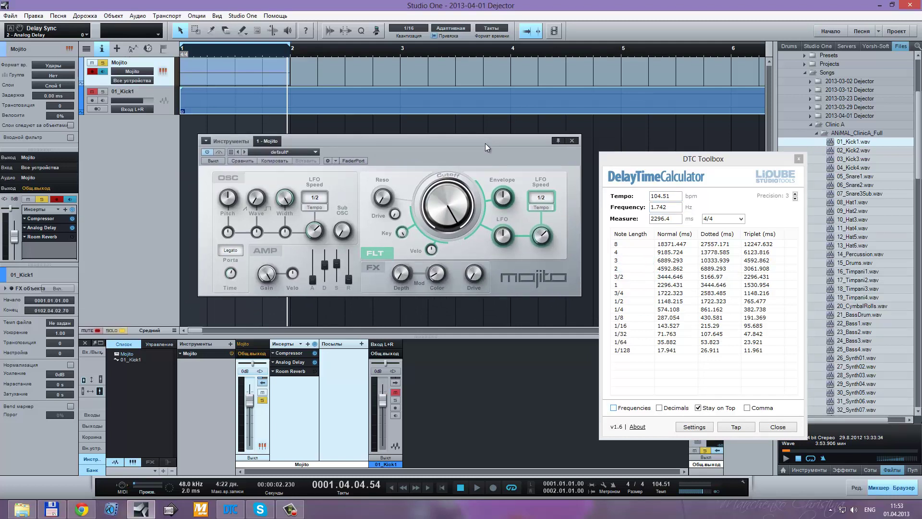
Step: Switch the calculator's note-length table from milliseconds to frequencies, comparing both views
left_click(613, 408)
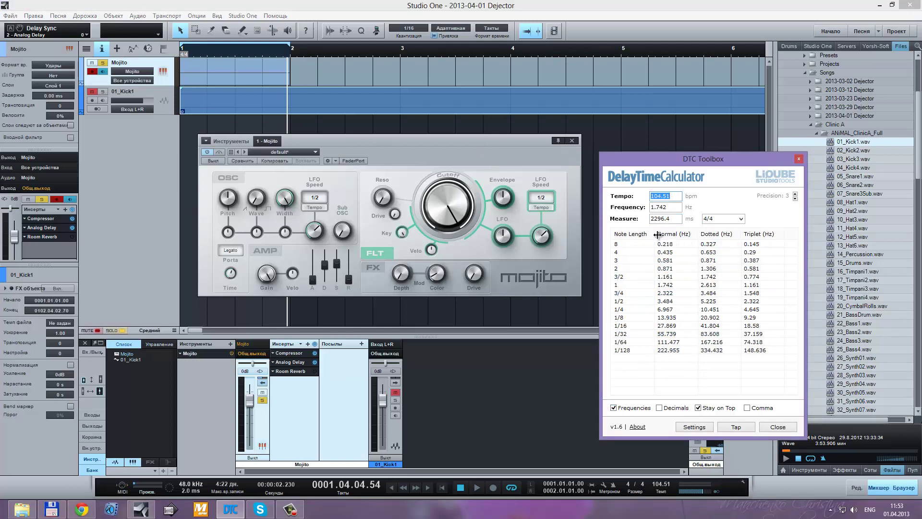
mouse_move(655, 235)
left_mouse_down()
mouse_move(666, 235)
mouse_move(653, 235)
left_mouse_up()
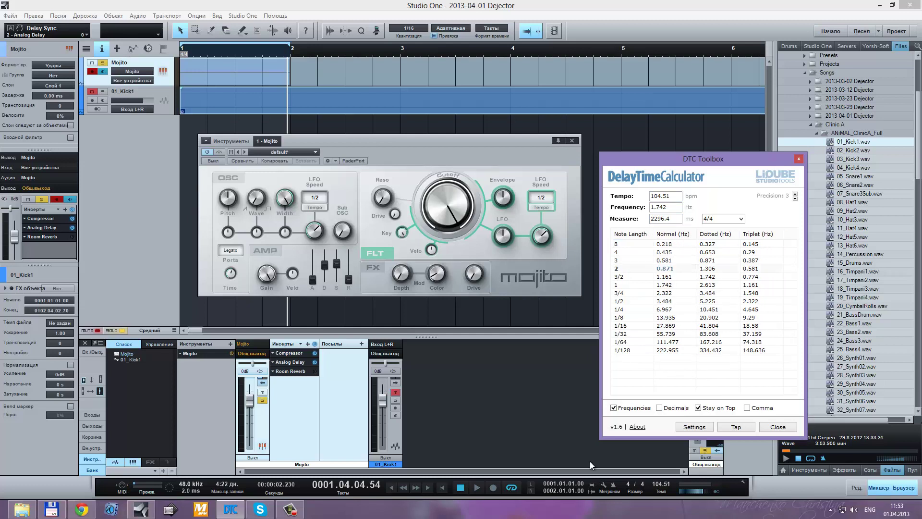
left_click(614, 407)
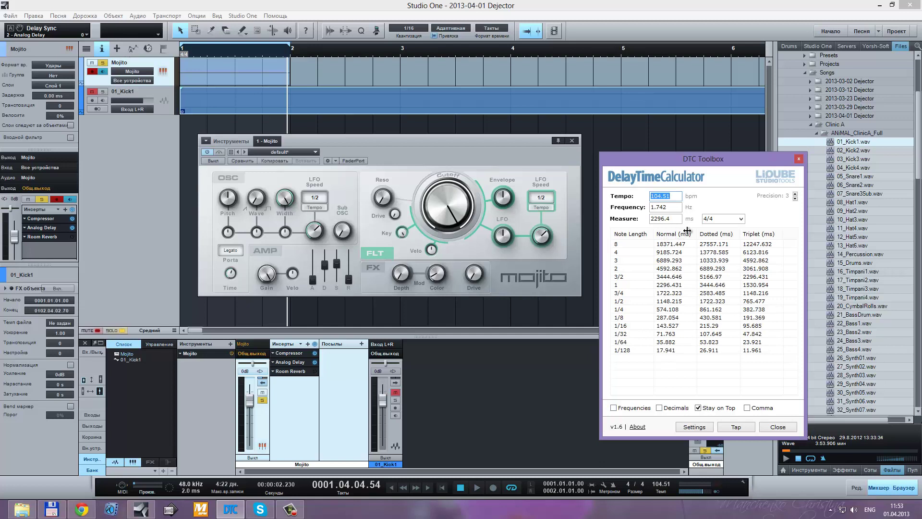
left_click(614, 407)
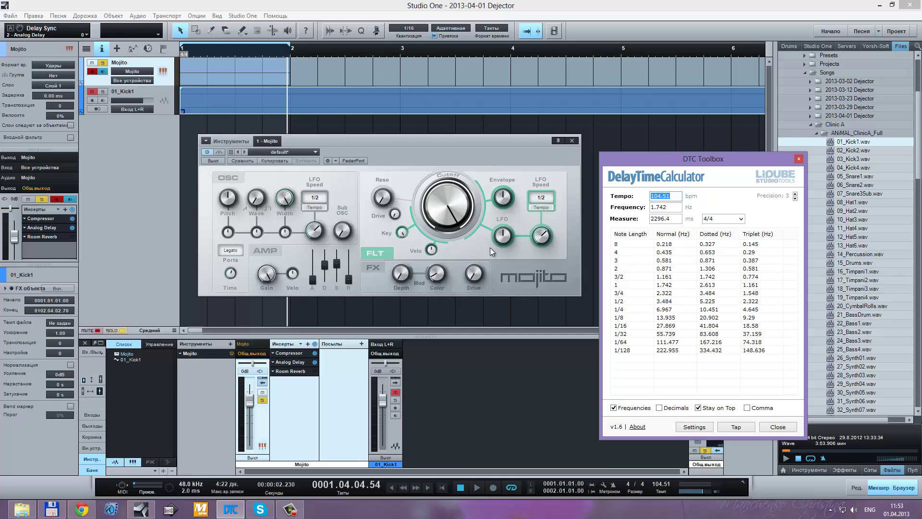
Step: Raise the Mojito oscillator's LFO-to-pitch modulation and audition the track from the start
left_click(224, 233)
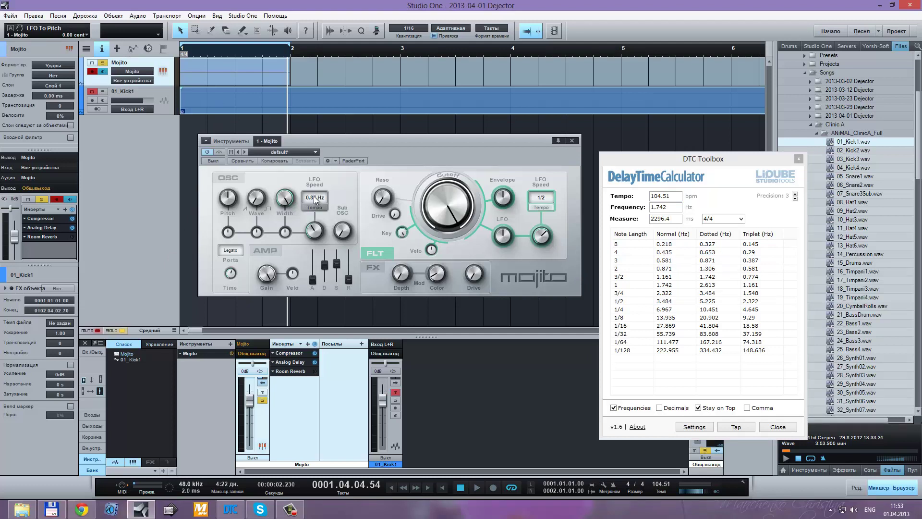
left_click_drag(228, 232, 228, 185)
key("KP_0")
key("KP_0")
key("space")
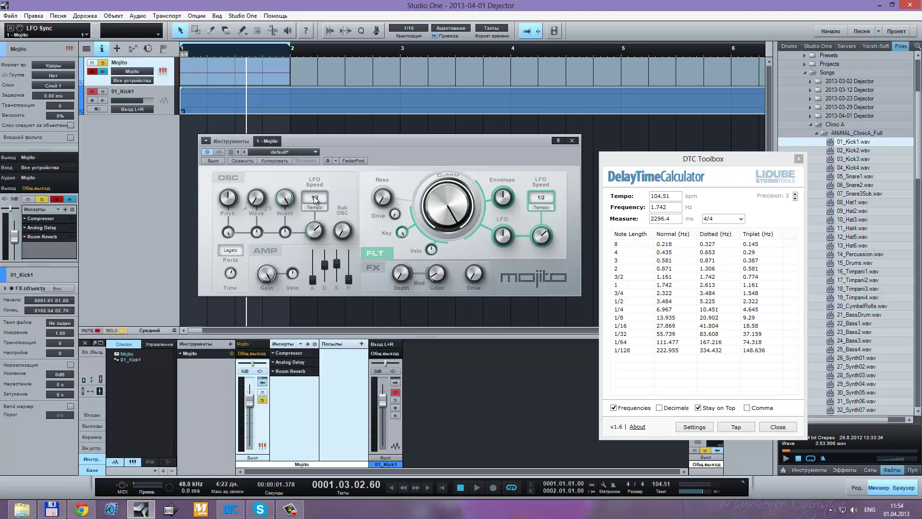
Step: Turn off tempo sync for the oscillator LFO speed and set the calculator's precision to 2 decimals
left_click(314, 199)
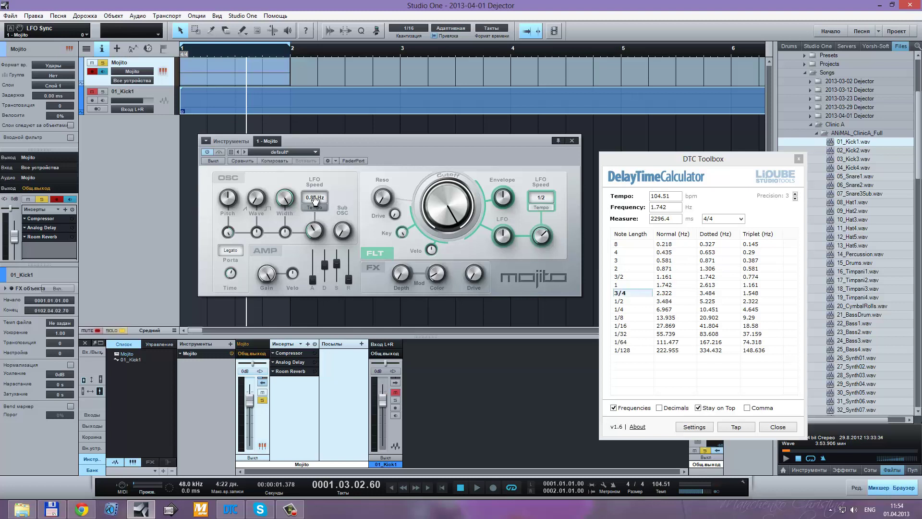
left_click(795, 199)
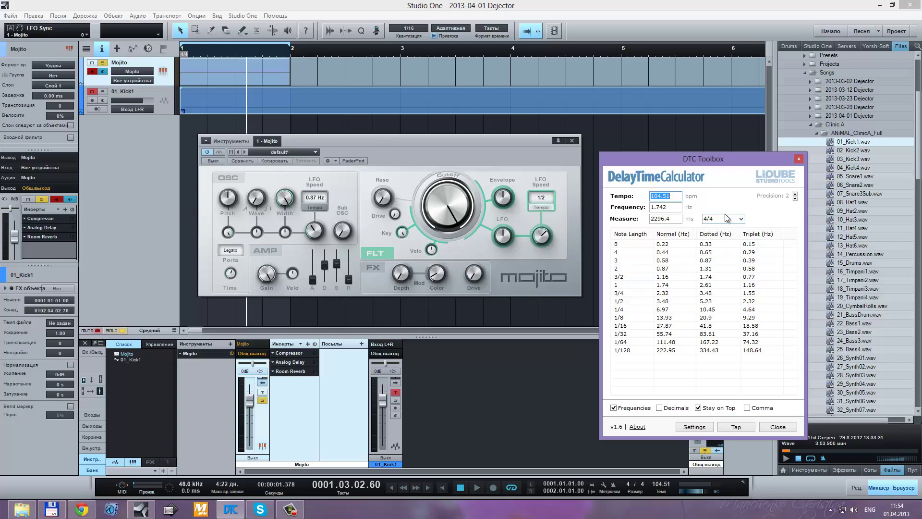
Step: Set the calculator's measure to 2/4 and select the row for note length 1
left_click_drag(720, 220, 705, 222)
left_click(720, 218)
left_click(742, 219)
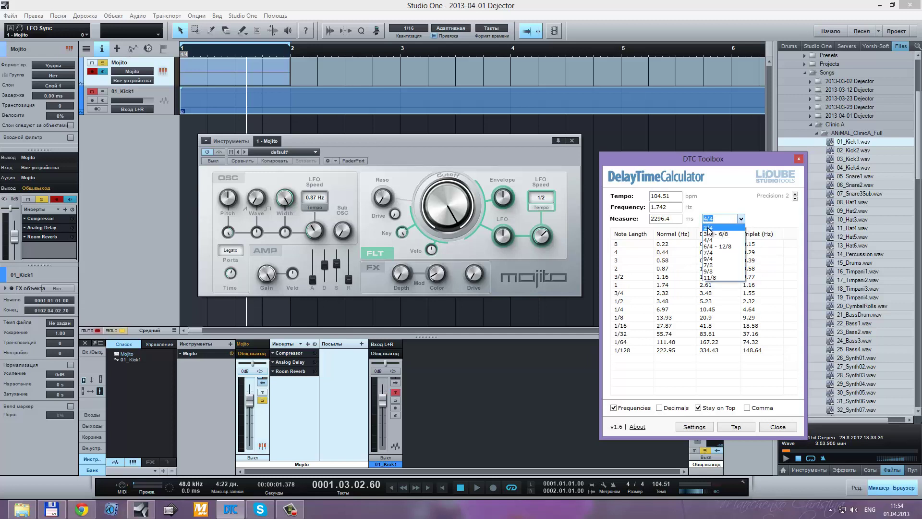
left_click(711, 231)
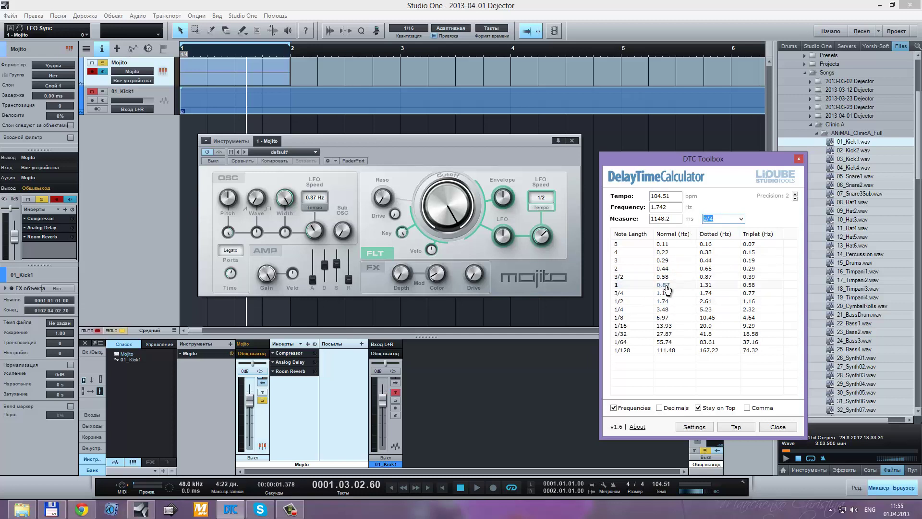
left_click(619, 286)
Step: Enter 1/4 as the calculator's measure and pick the normal frequency for the 1/2 note length
left_click(728, 219)
type("1/4")
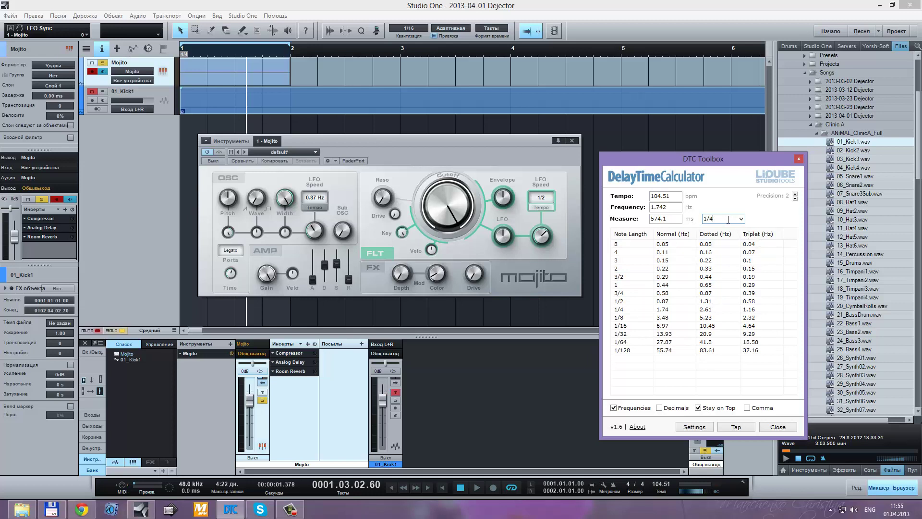
left_click_drag(726, 219, 688, 220)
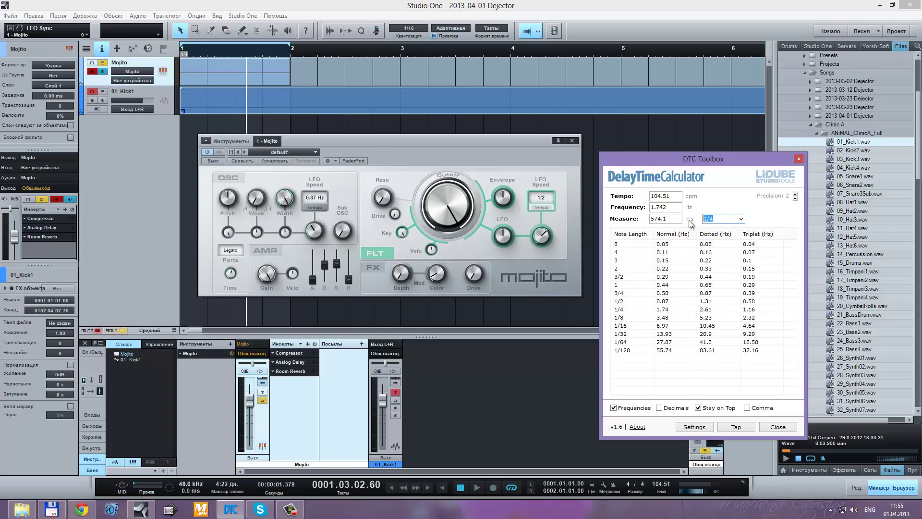
left_click(659, 303)
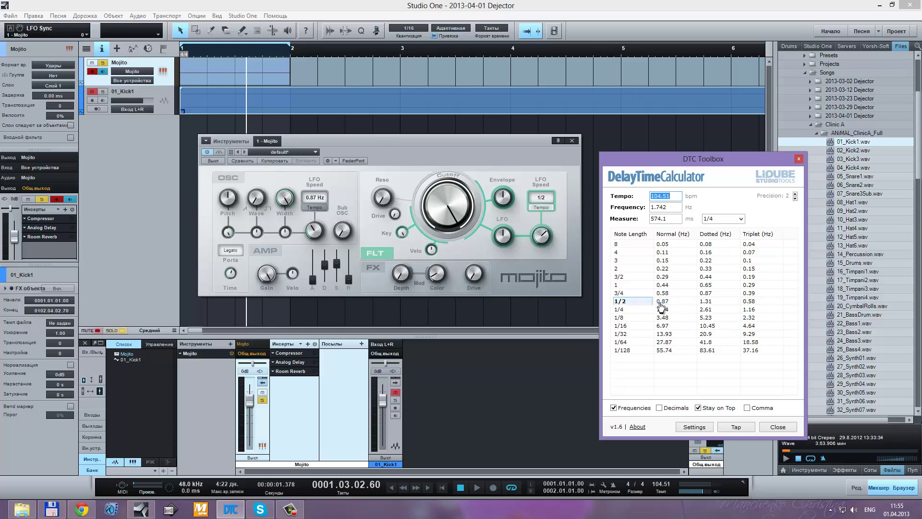
Step: Turn tempo sync back on for the Mojito oscillator's LFO speed and set the calculator's measure to 2/4
left_click(316, 209)
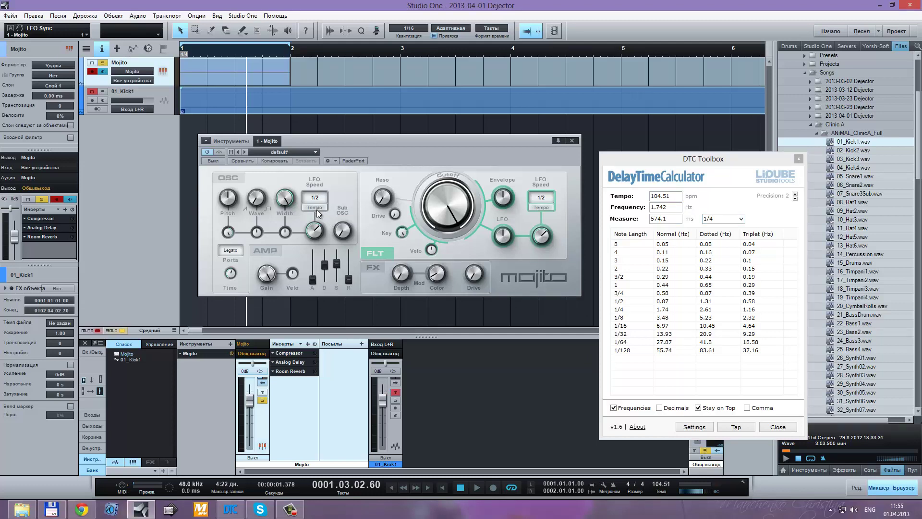
left_click(730, 220)
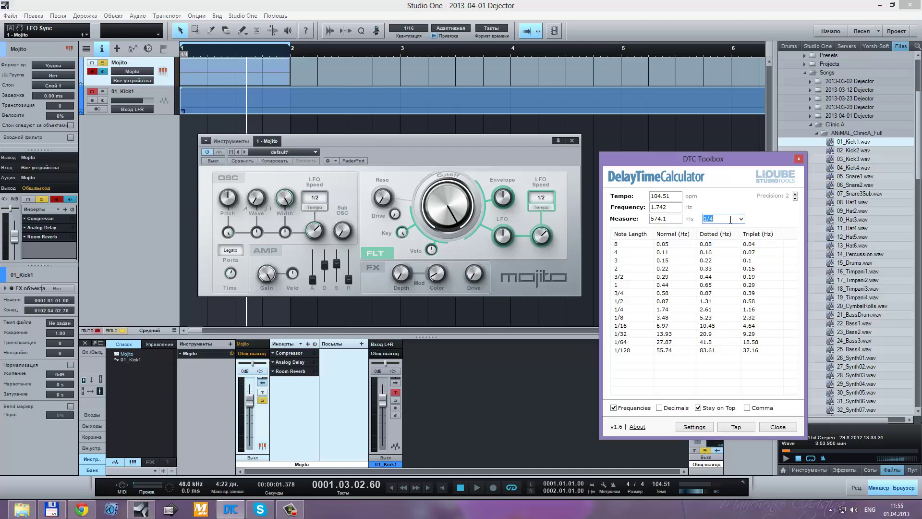
key("BackSpace")
left_click(720, 219)
left_click(742, 219)
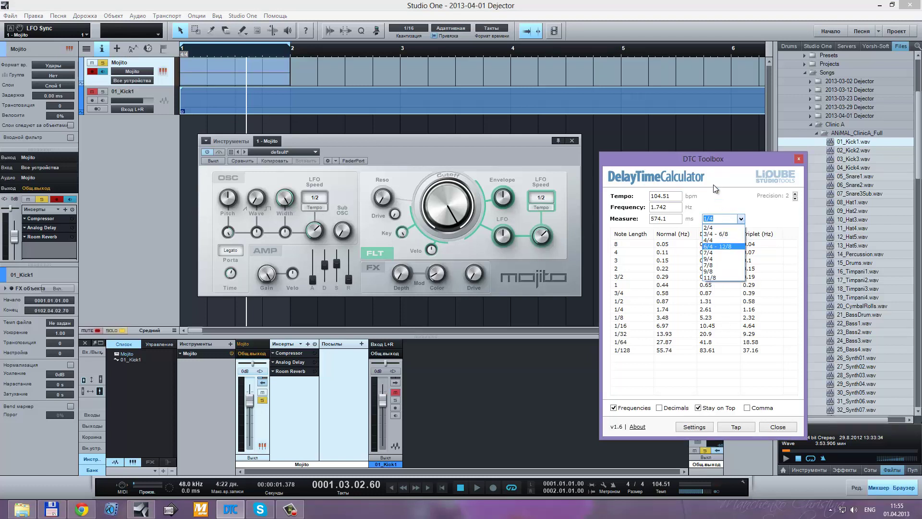
left_click(717, 228)
Step: Enter 1/4 as the calculator's measure and raise its precision to 4 decimals
left_click_drag(717, 219, 697, 224)
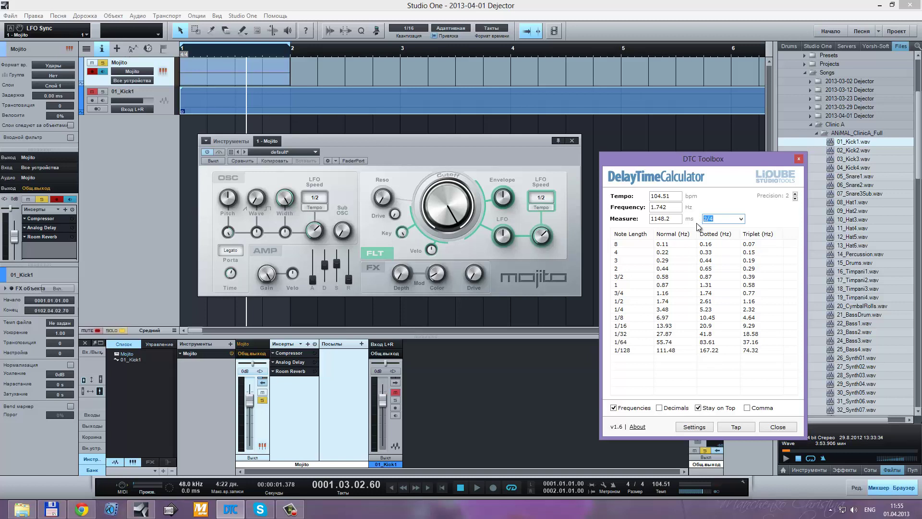
type("1/")
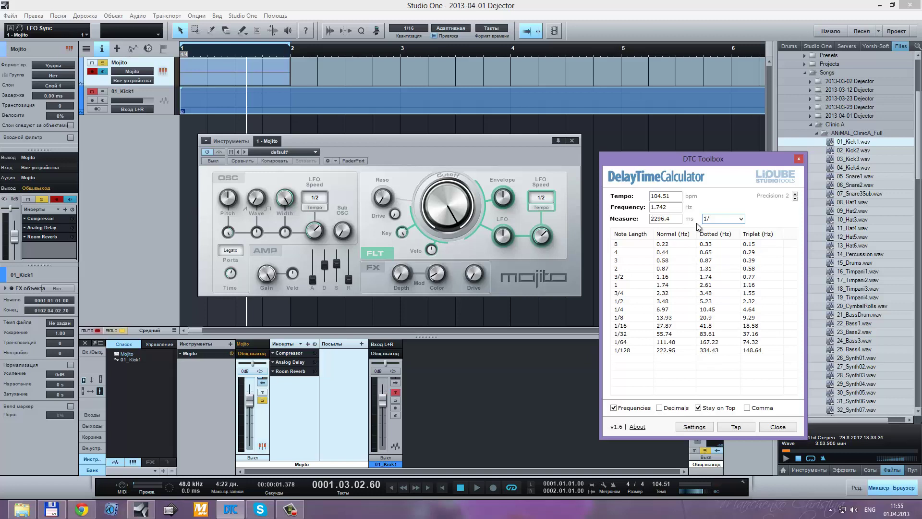
type("4")
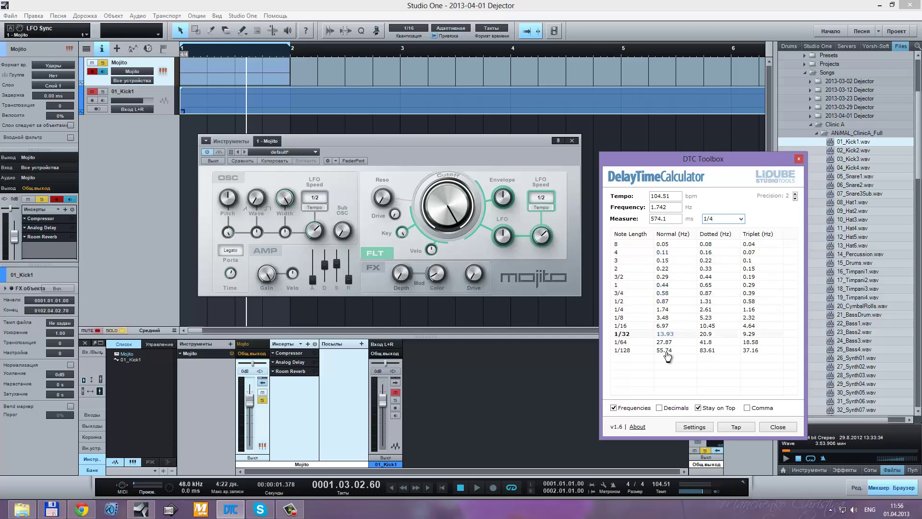
left_click(795, 194)
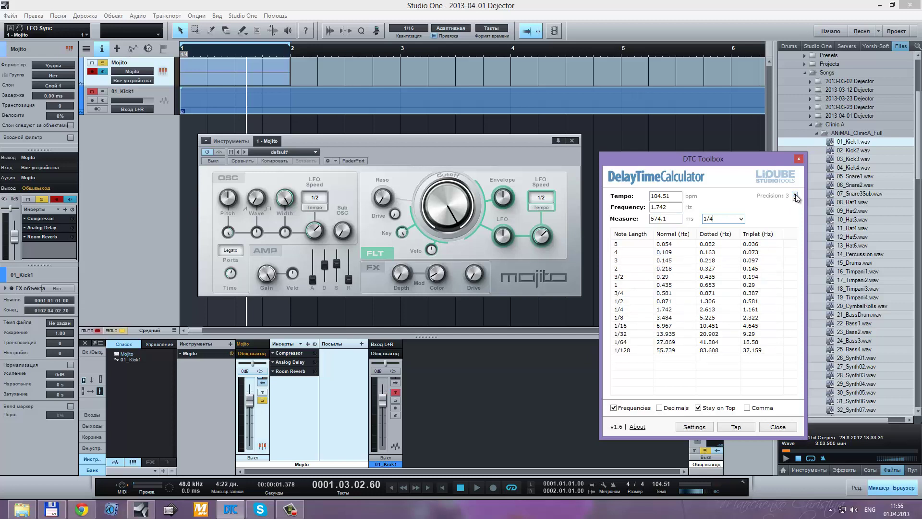
left_click(795, 194)
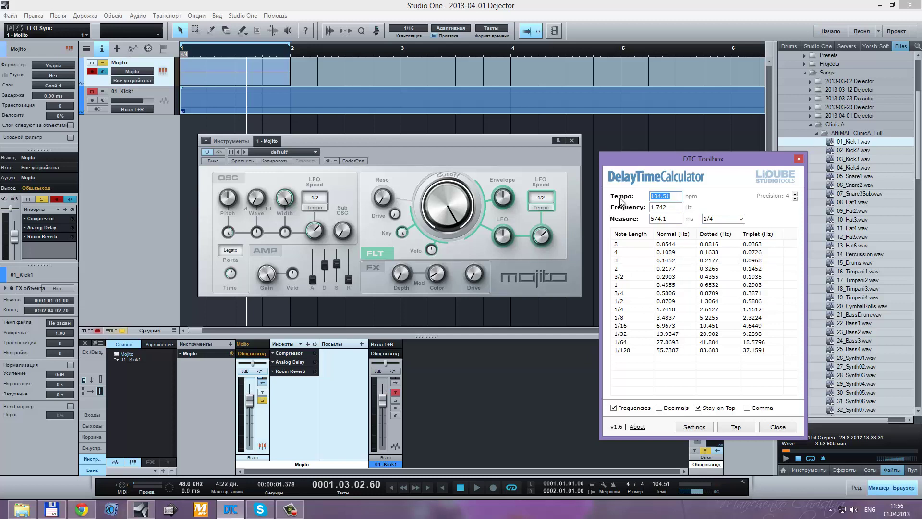
Step: Set the calculator's tempo to 120 bpm and show the note lengths as times in milliseconds instead of frequencies
type("120")
key("Return")
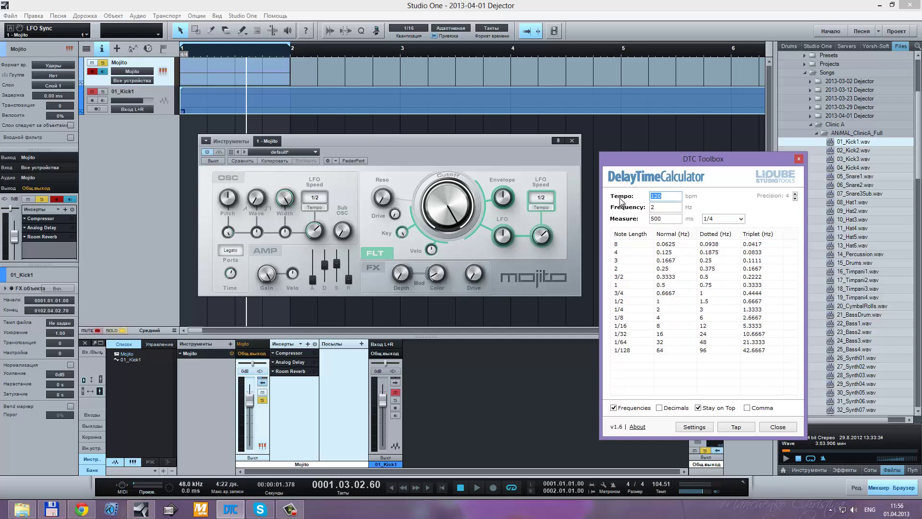
left_click(613, 408)
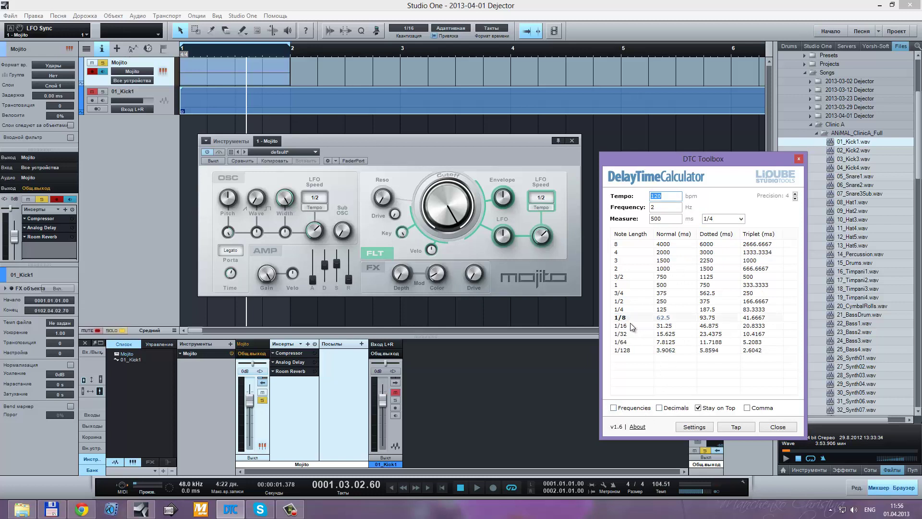
left_click(677, 320)
key("Tab")
key("Tab")
double_click(665, 198)
key("Tab")
key("Tab")
left_click_drag(719, 165, 706, 146)
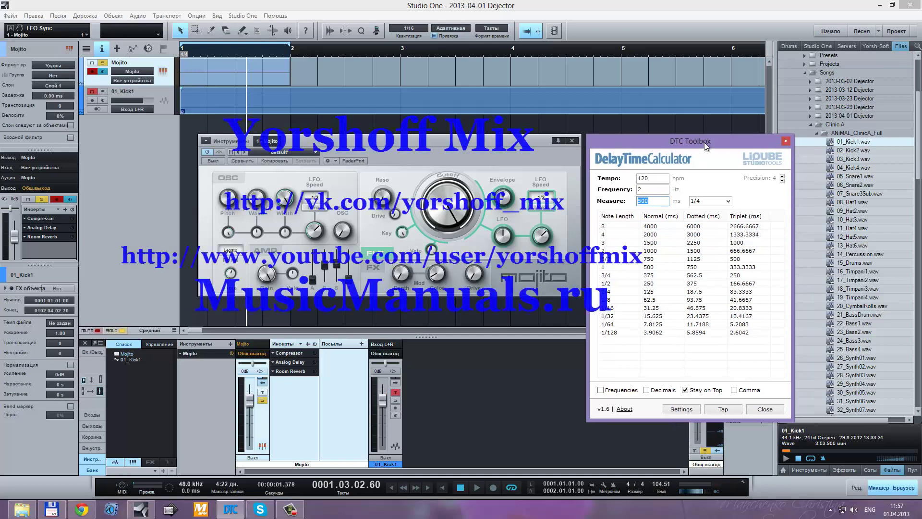